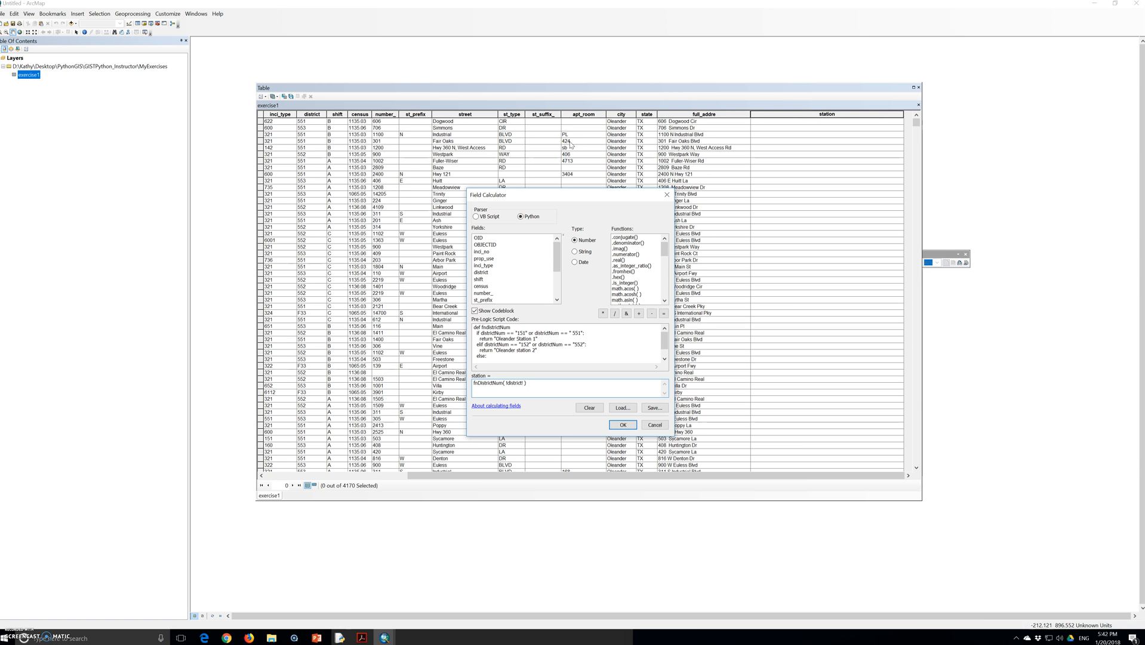
# Step: Delete the duplicate return "Oleander station3" line from the end of the pre-logic script code
pyautogui.click(501, 353)
pyautogui.click(496, 358)
pyautogui.scroll(-1, 496, 358)
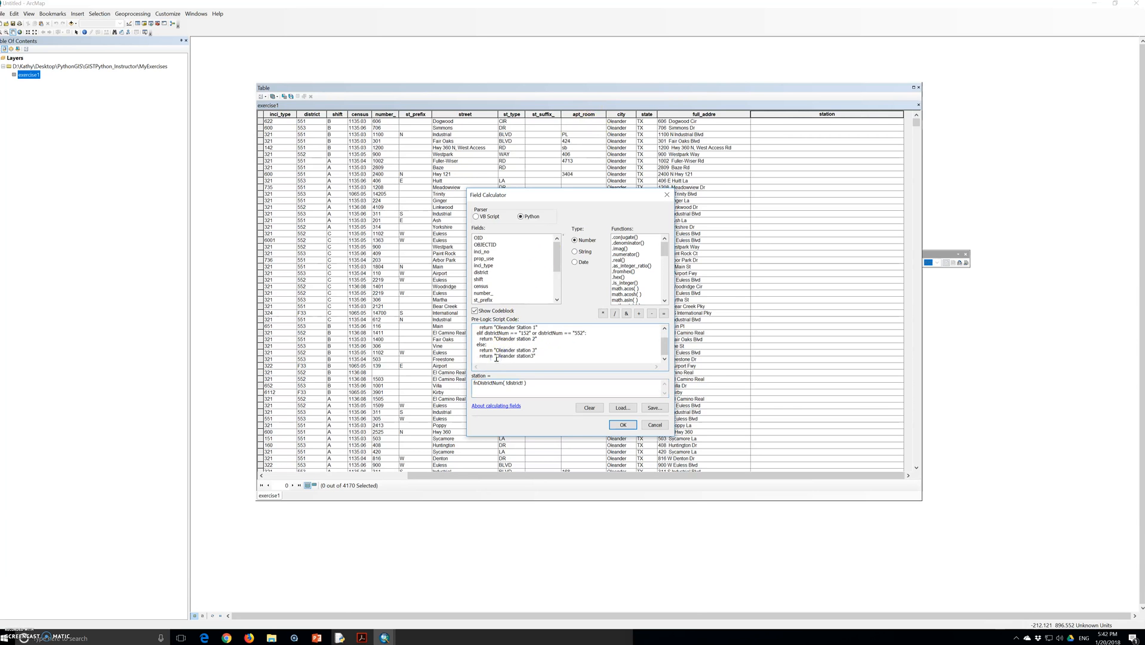
pyautogui.moveTo(540, 356); pyautogui.dragTo(477, 361)
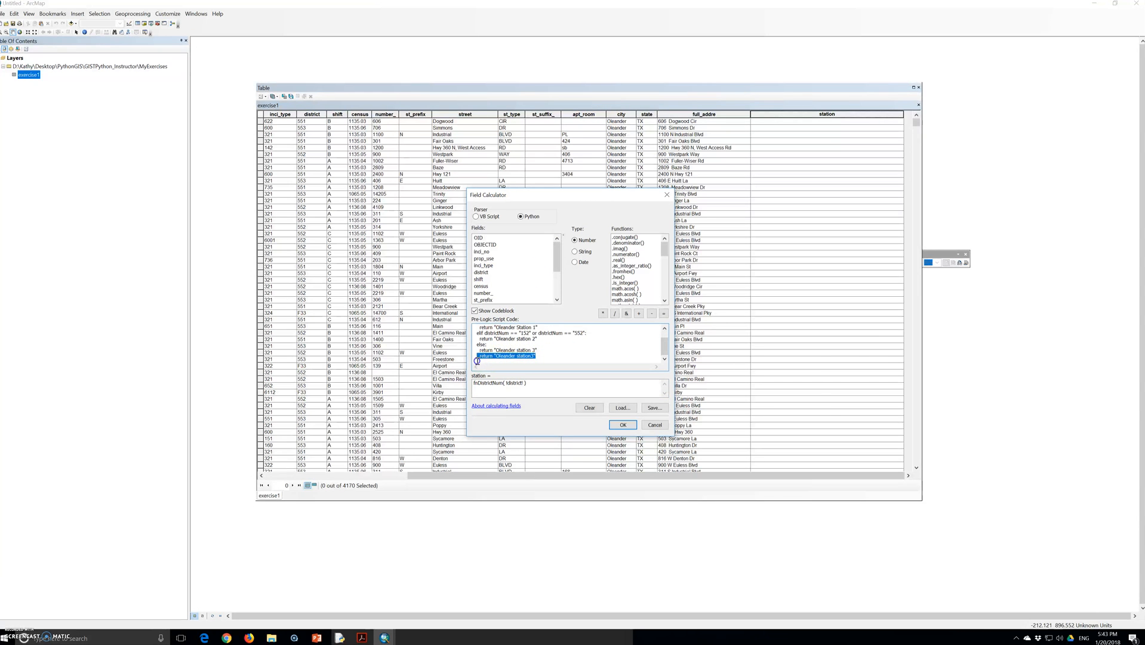
pyautogui.press('Delete')
pyautogui.scroll(1, 561, 338)
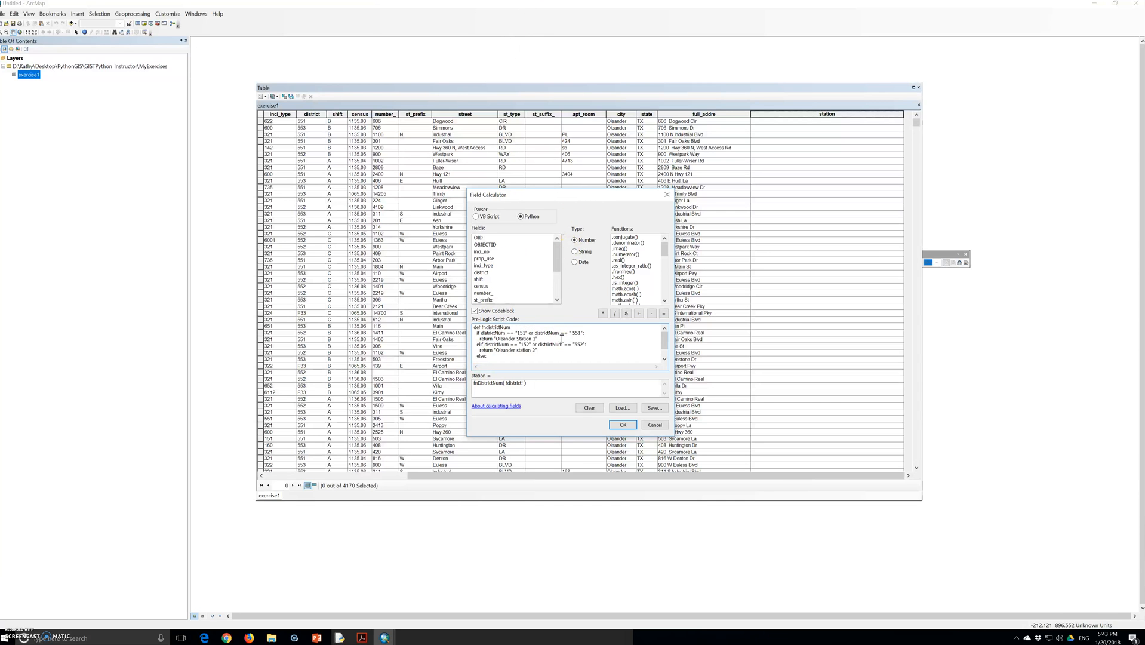
# Step: Review the script code and try to calculate the station field with it
pyautogui.click(488, 333)
pyautogui.scroll(-1, 485, 351)
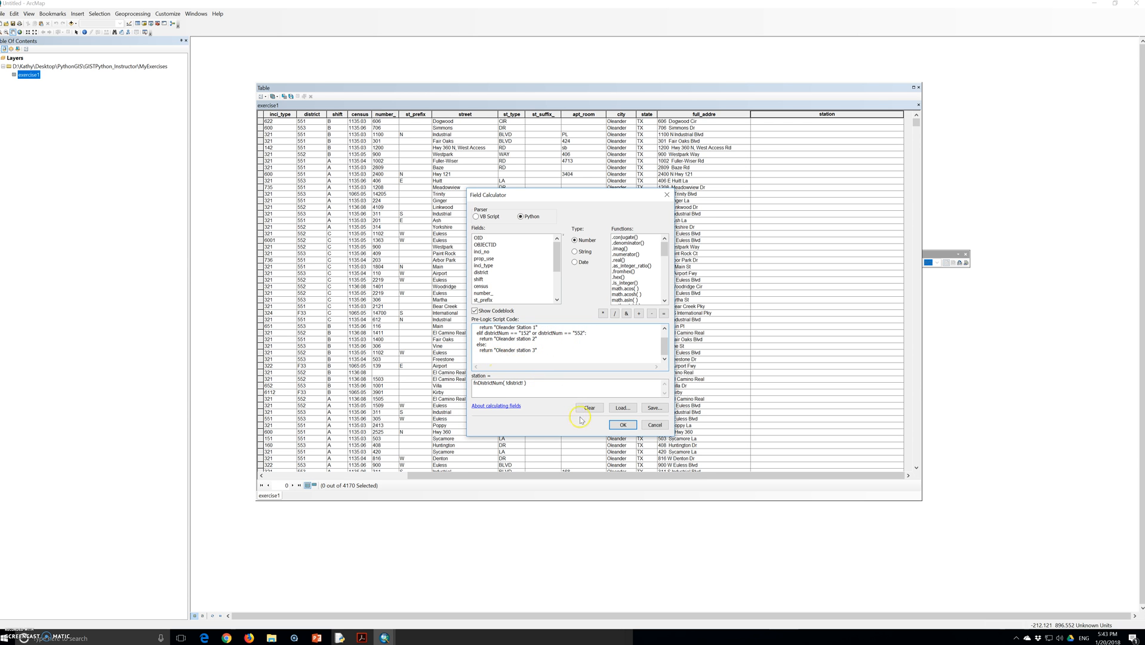
pyautogui.click(623, 424)
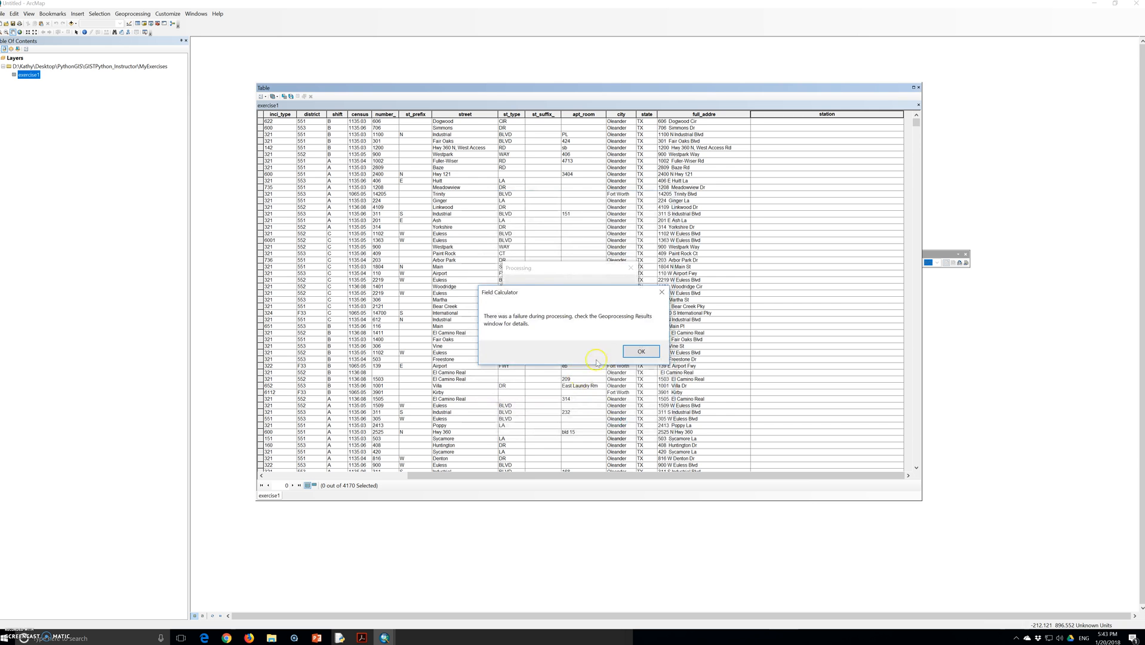
pyautogui.click(640, 351)
# Step: Switch to the 20180119.py script in IDLE and make its else branch return "Oleander station 3"
pyautogui.moveTo(343, 638)
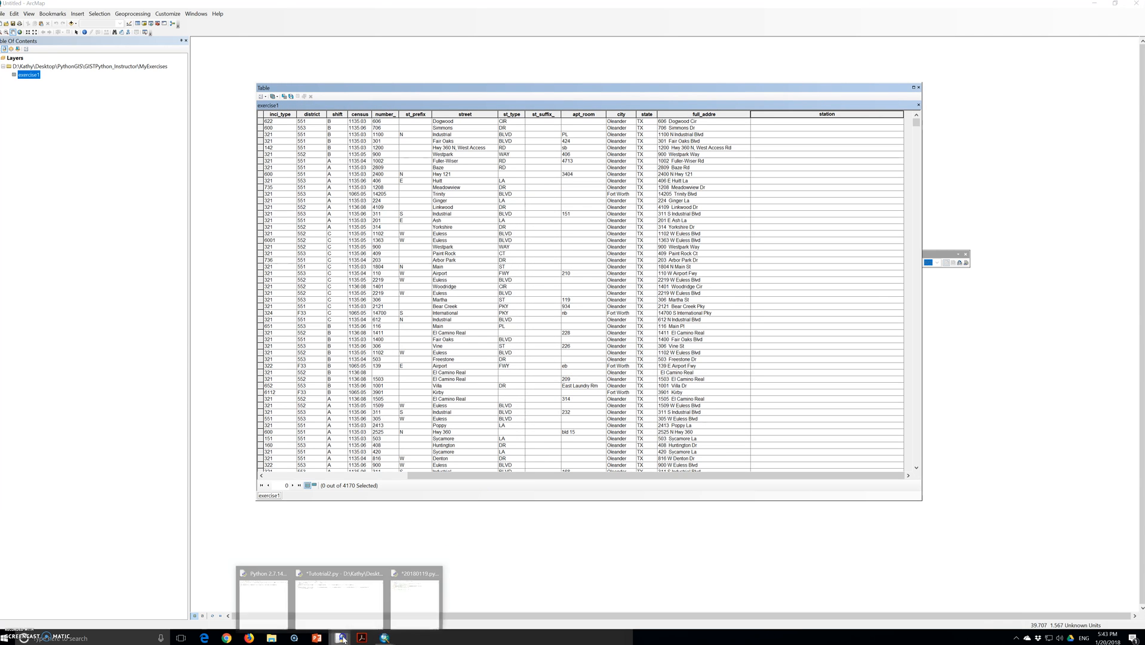
pyautogui.click(406, 614)
pyautogui.write('"Oleander station 3')
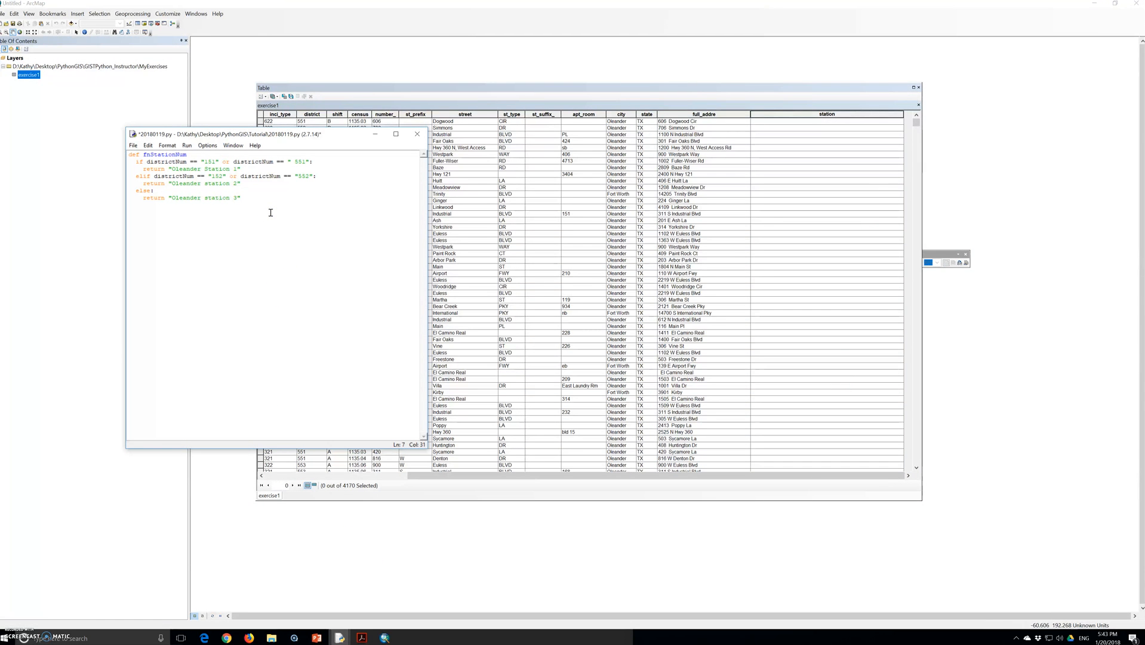
# Step: Switch to the Python slides in PowerPoint, examine the two "Example: elif Statement" slides, and return to the script
pyautogui.click(316, 638)
pyautogui.scroll(-1, 86, 427)
pyautogui.scroll(-10, 86, 427)
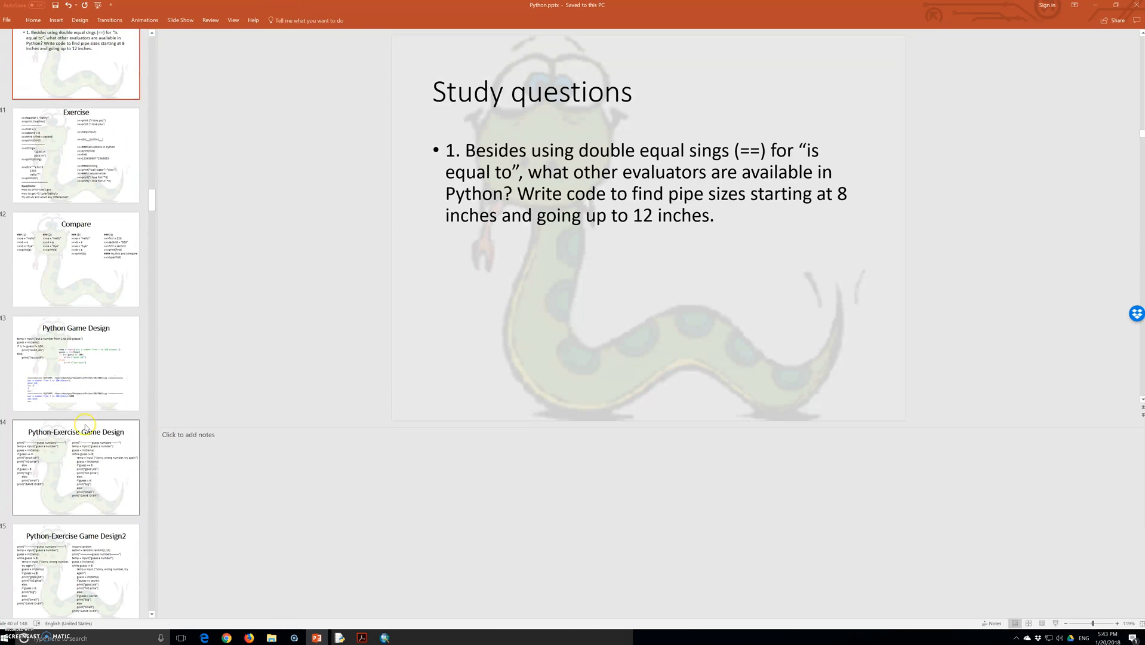
pyautogui.scroll(-10, 86, 424)
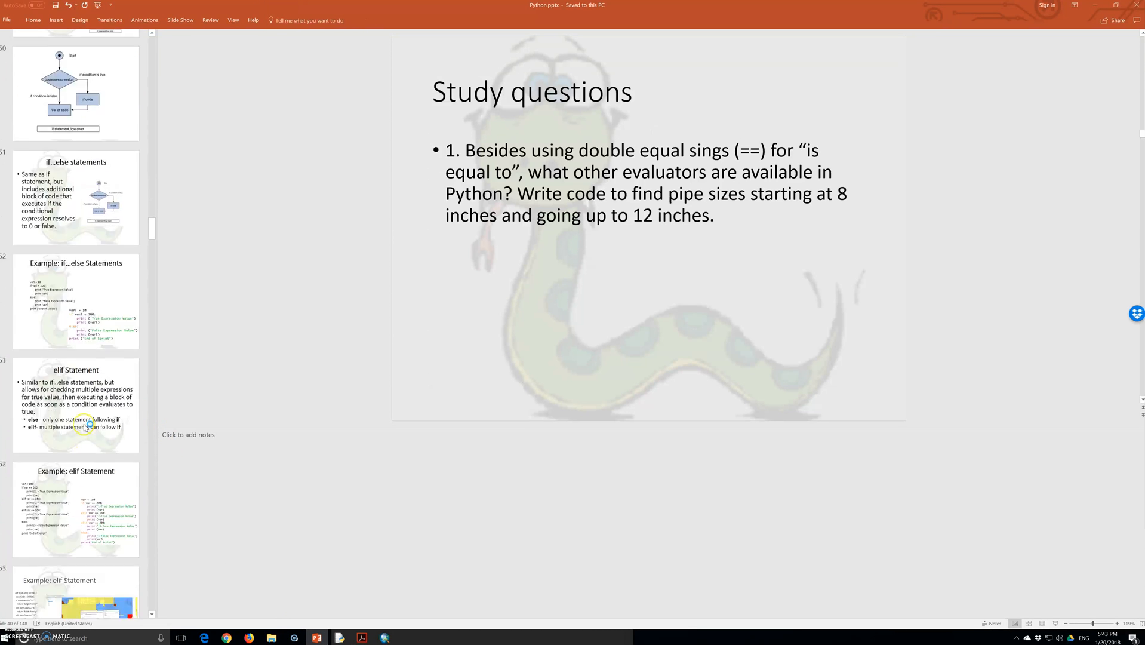
pyautogui.scroll(1, 84, 427)
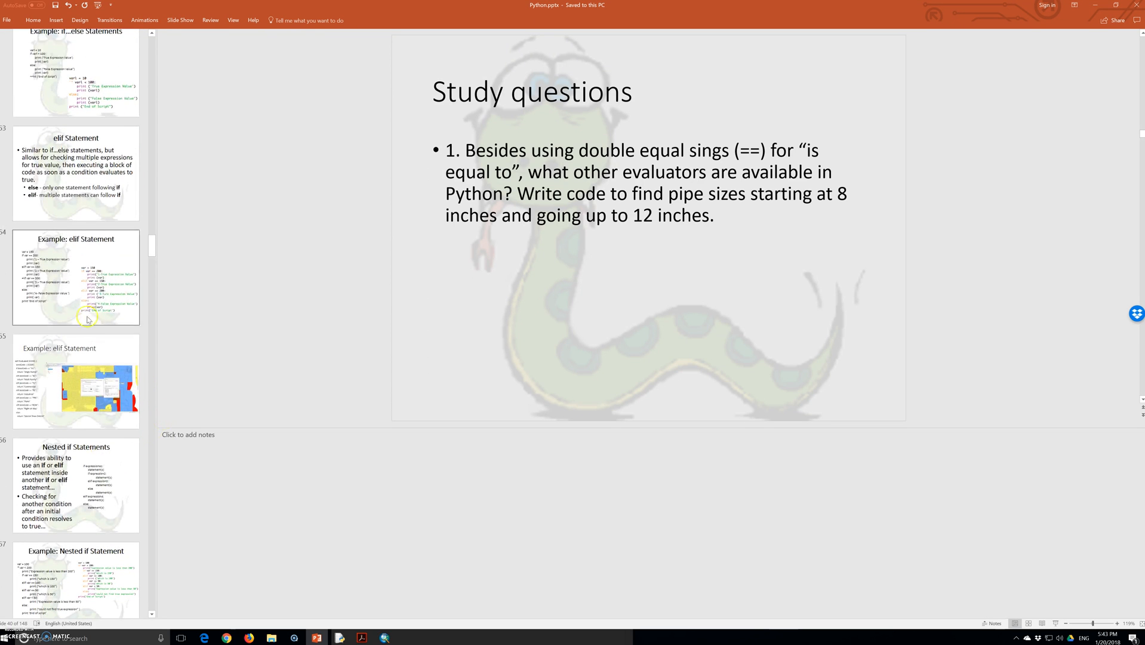
pyautogui.click(79, 303)
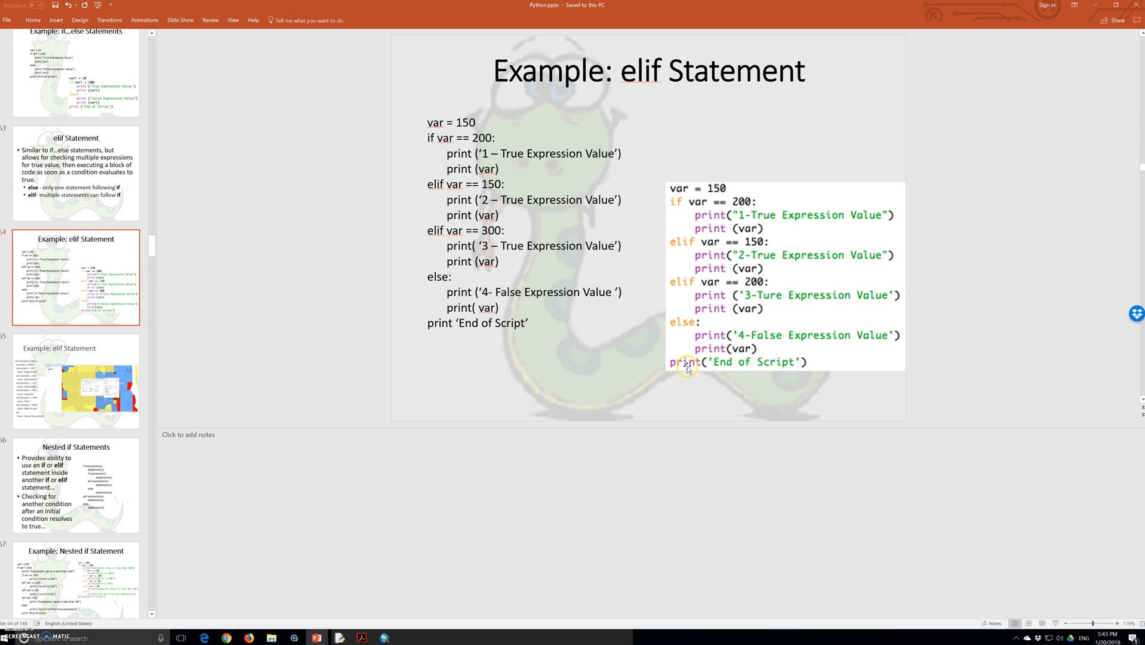
pyautogui.click(74, 469)
pyautogui.click(81, 321)
pyautogui.scroll(1, 82, 322)
pyautogui.click(94, 471)
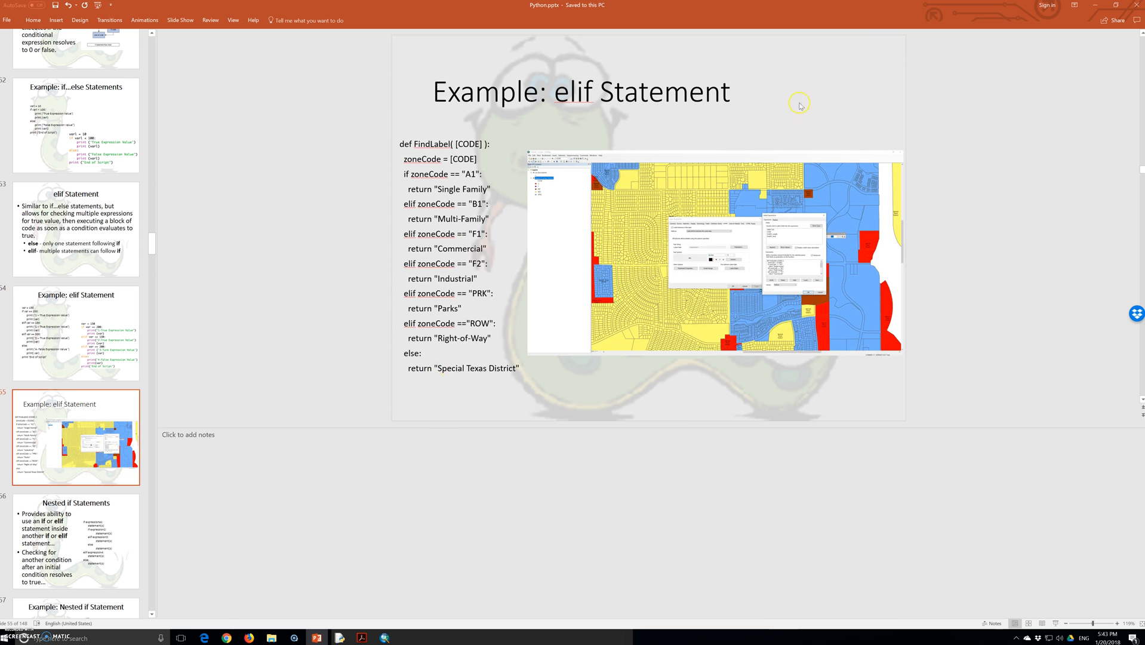
pyautogui.click(1095, 5)
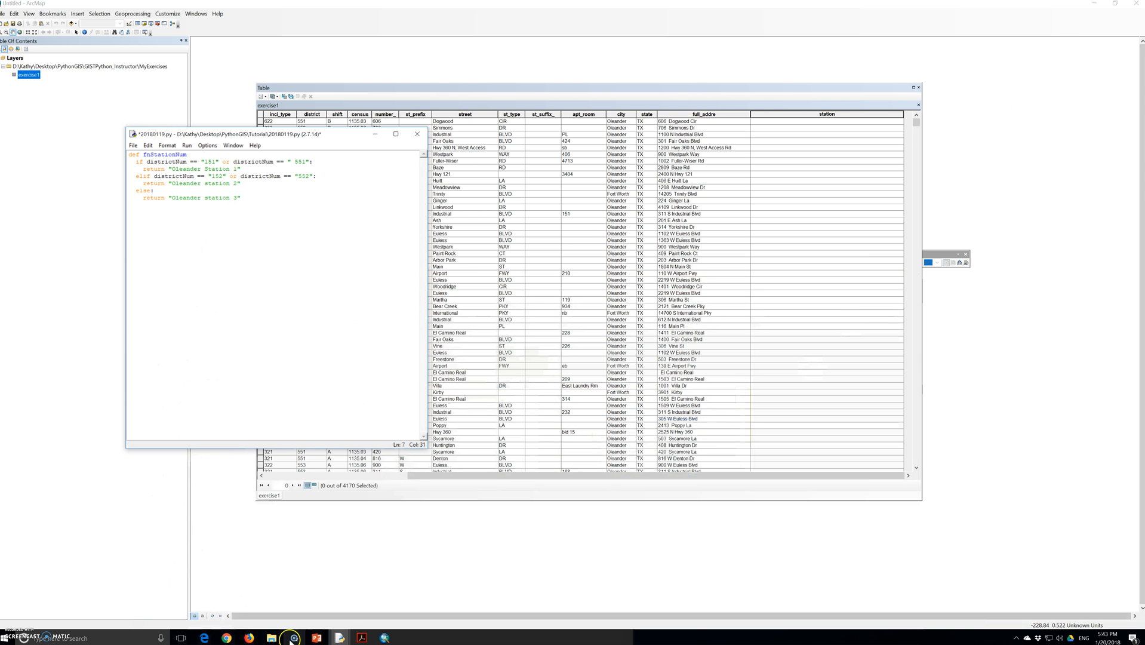
# Step: Reopen the Field Calculator for the station field, add the (districtNum): parameter to the function definition, and try the calculation
pyautogui.moveTo(385, 639)
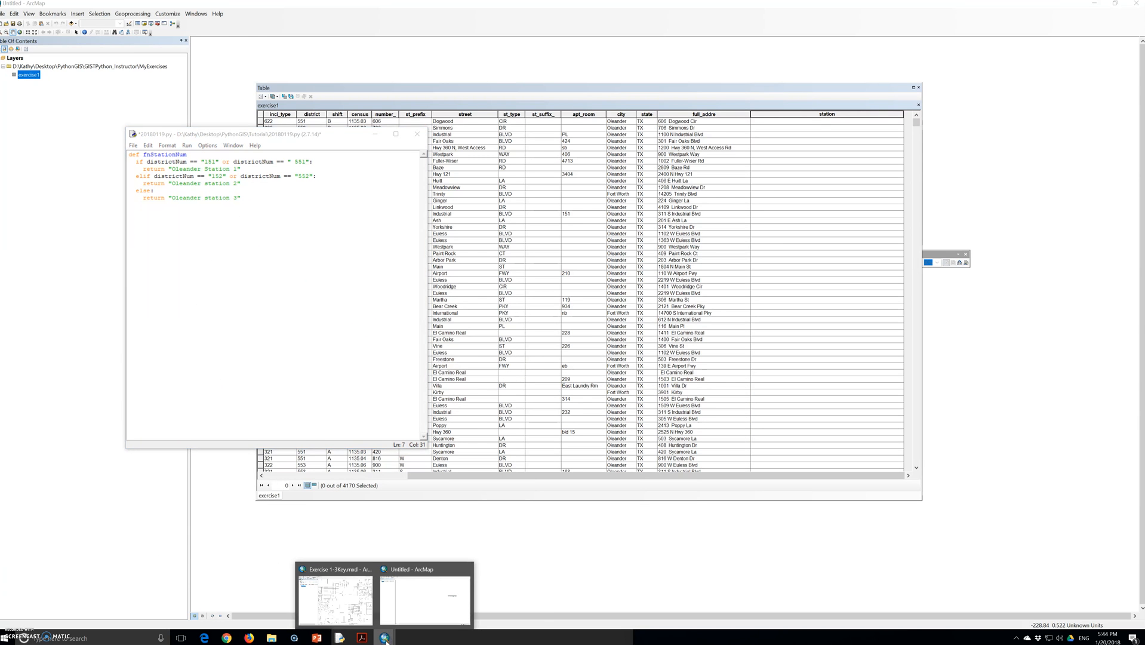
pyautogui.moveTo(319, 137); pyautogui.dragTo(252, 232)
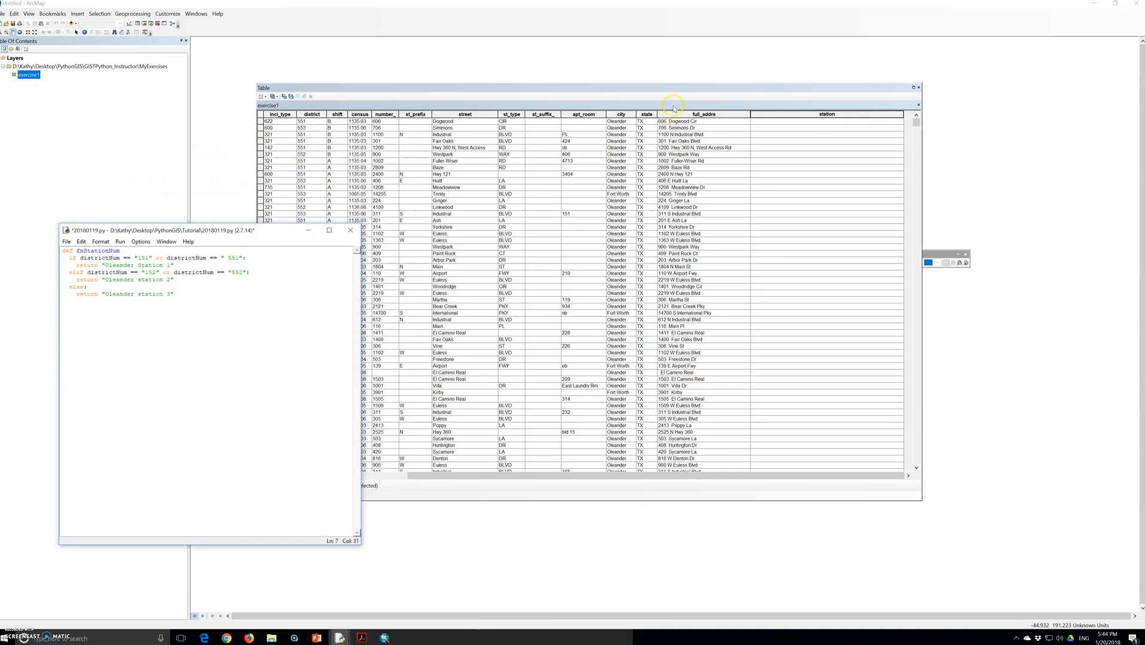
pyautogui.click(813, 114)
pyautogui.rightClick(811, 114)
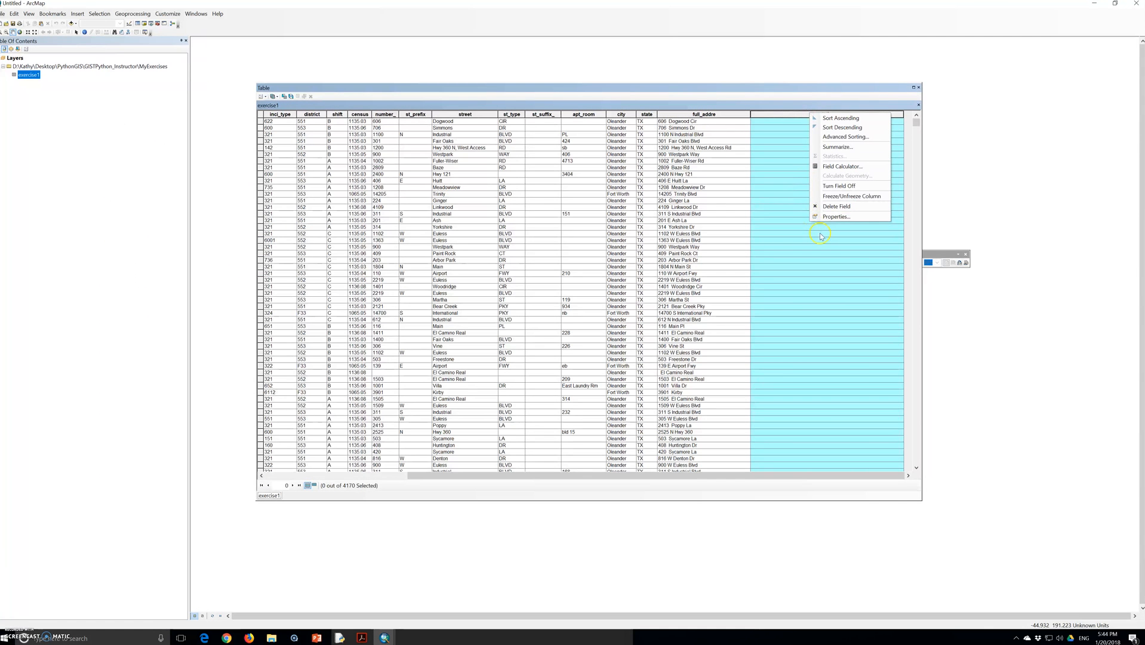
pyautogui.click(842, 166)
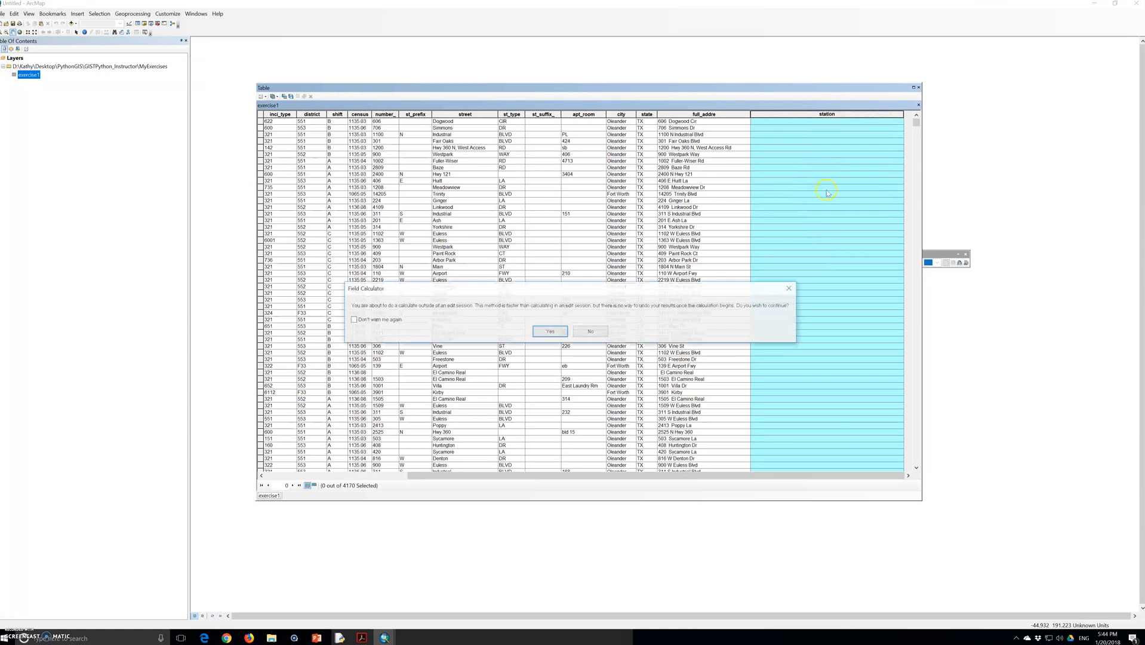
pyautogui.click(591, 332)
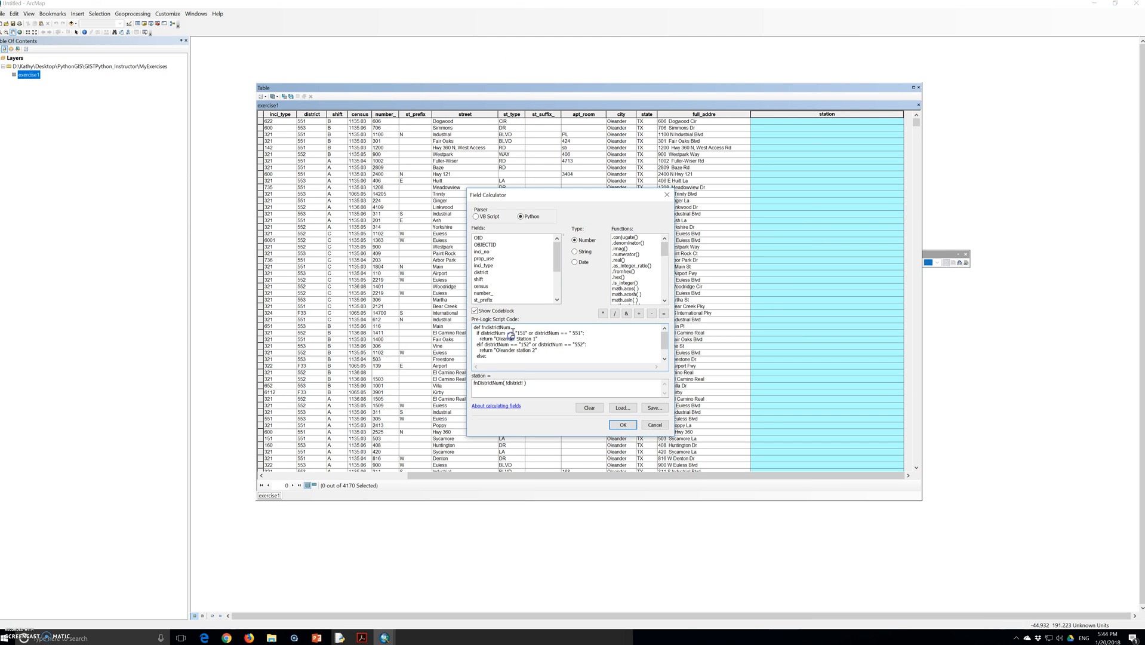
pyautogui.click(513, 330)
pyautogui.write('icNum):')
pyautogui.click(623, 428)
pyautogui.click(640, 351)
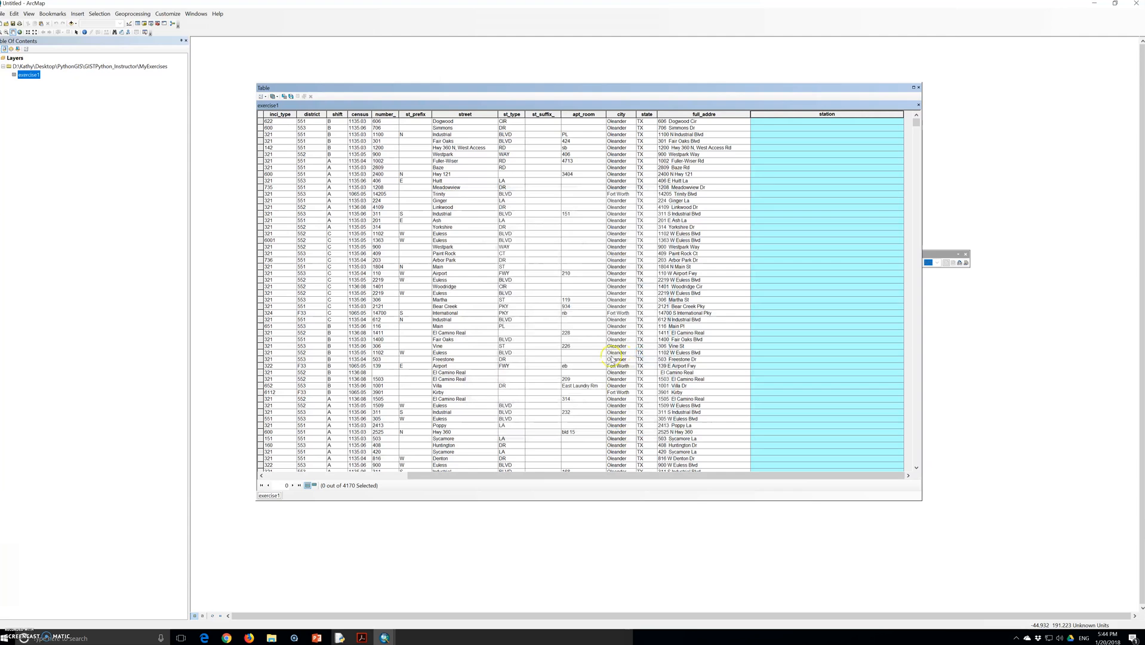
# Step: Rename the function in the station field's pre-logic script code to fnStationNum
pyautogui.rightClick(768, 117)
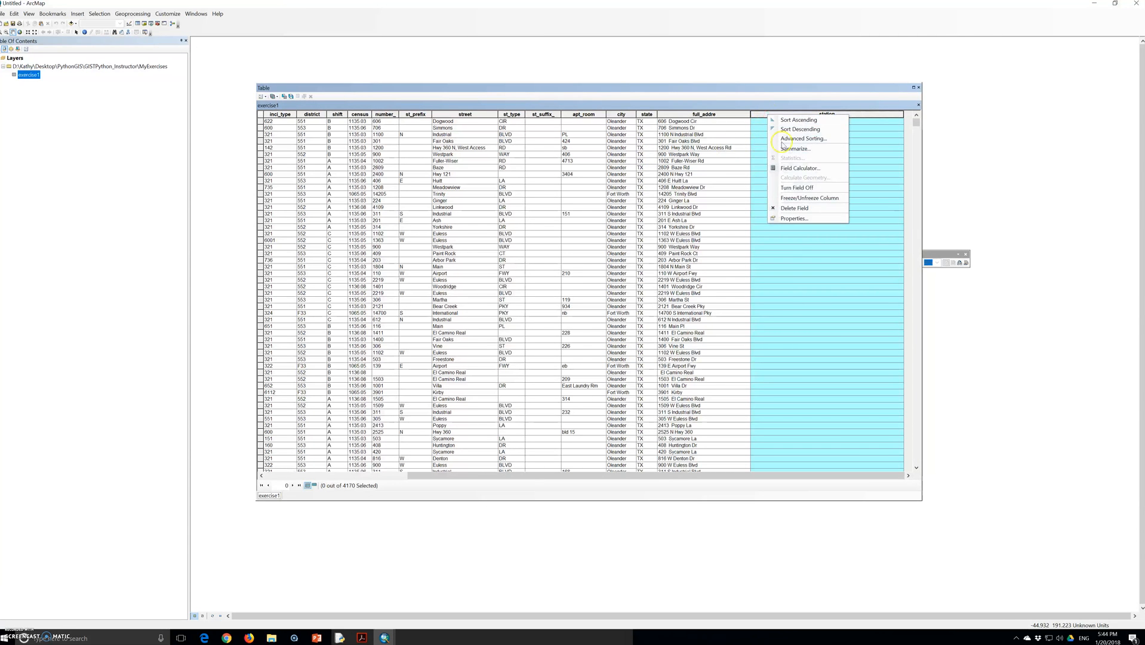
pyautogui.click(789, 171)
pyautogui.click(555, 331)
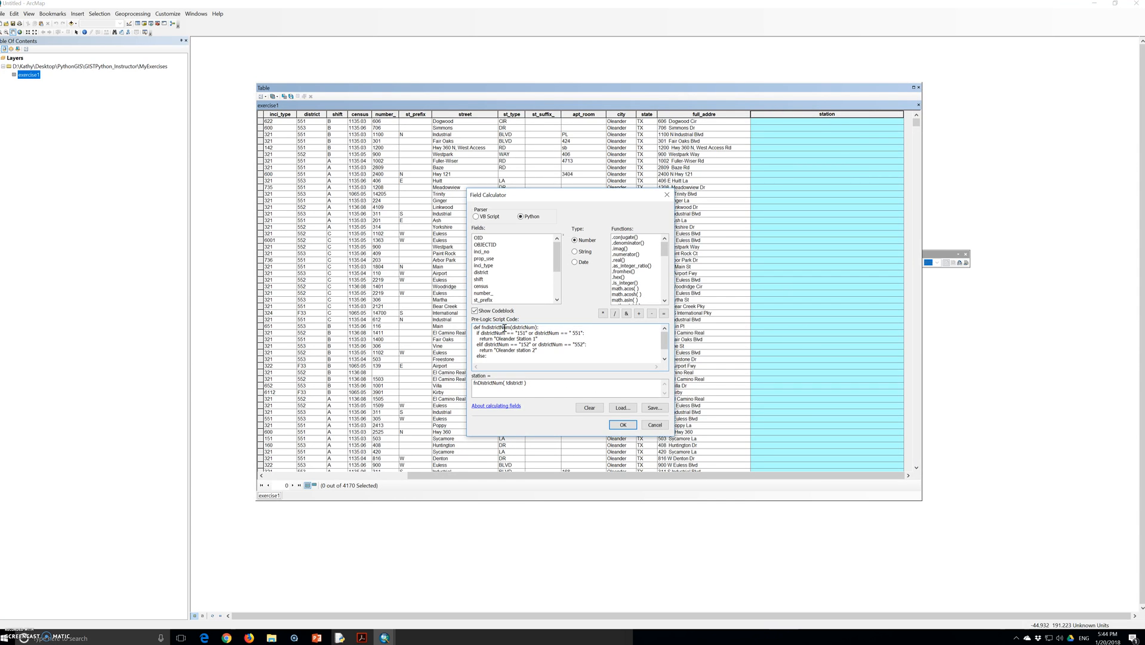
pyautogui.click(505, 328)
pyautogui.press('BackSpace')
pyautogui.press('BackSpace')
pyautogui.press('BackSpace')
pyautogui.press('BackSpace')
pyautogui.press('BackSpace')
pyautogui.press('BackSpace')
pyautogui.press('BackSpace')
pyautogui.press('BackSpace')
pyautogui.write('Station')
# Step: Change the District part of the function name to Station in the station expression and try the calculation
pyautogui.click(490, 383)
pyautogui.press('BackSpace')
pyautogui.press('BackSpace')
pyautogui.press('BackSpace')
pyautogui.press('BackSpace')
pyautogui.press('BackSpace')
pyautogui.press('BackSpace')
pyautogui.press('BackSpace')
pyautogui.press('BackSpace')
pyautogui.write('Station')
pyautogui.click(623, 424)
pyautogui.click(633, 351)
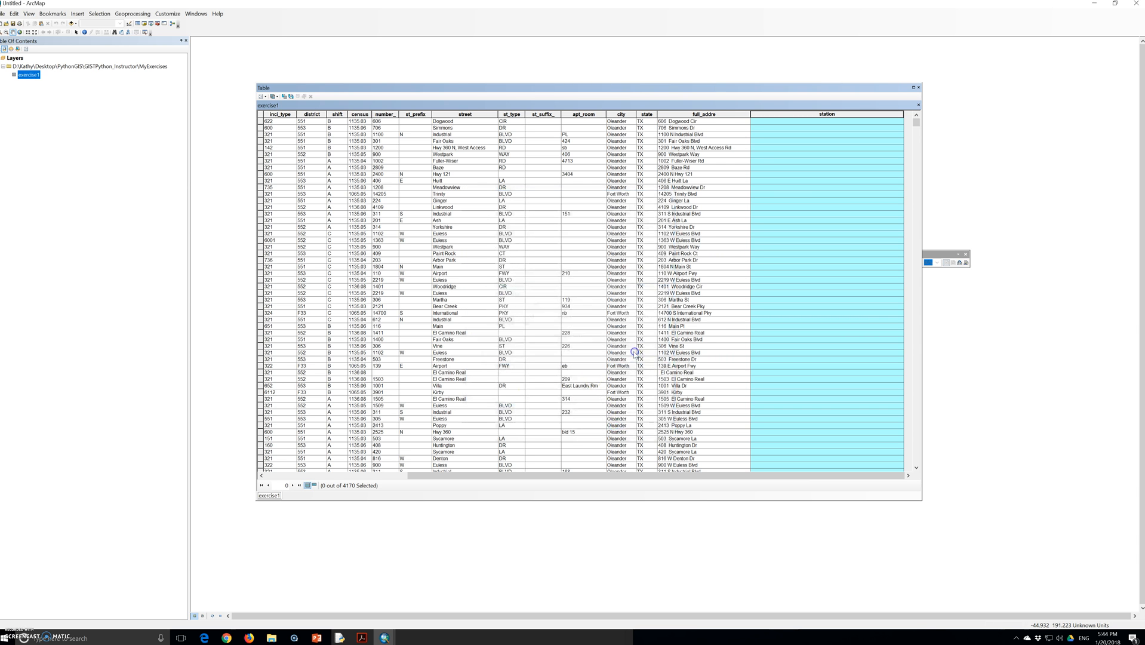
# Step: Copy the station field's full pre-logic code into 20180119.py in IDLE, replacing the old function there
pyautogui.rightClick(777, 119)
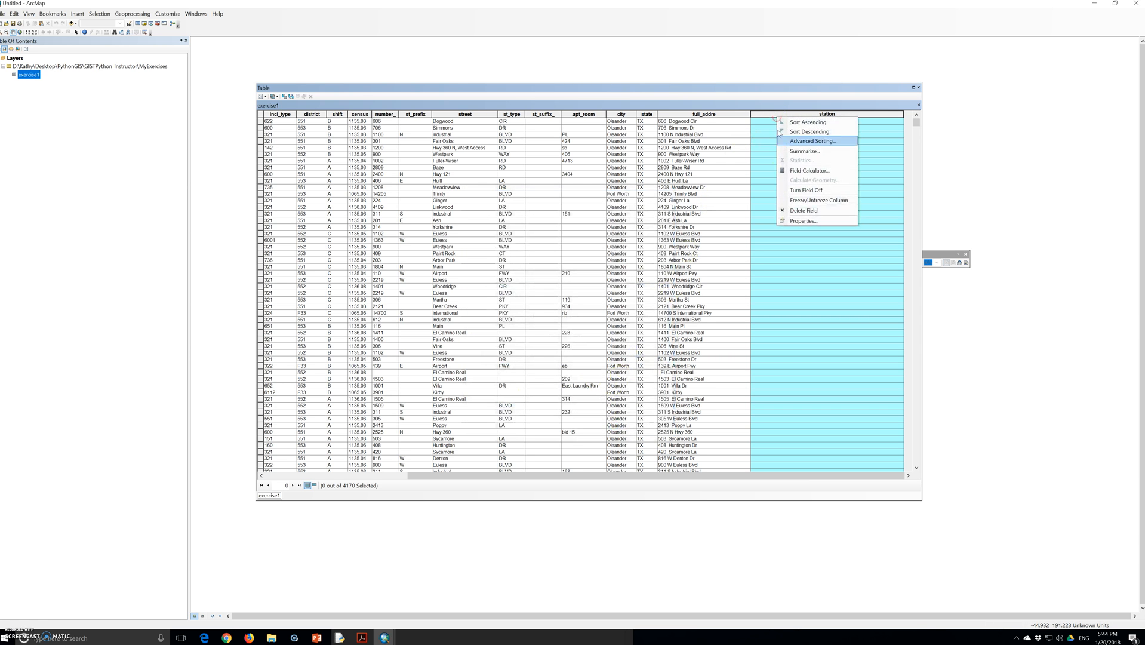
pyautogui.click(800, 171)
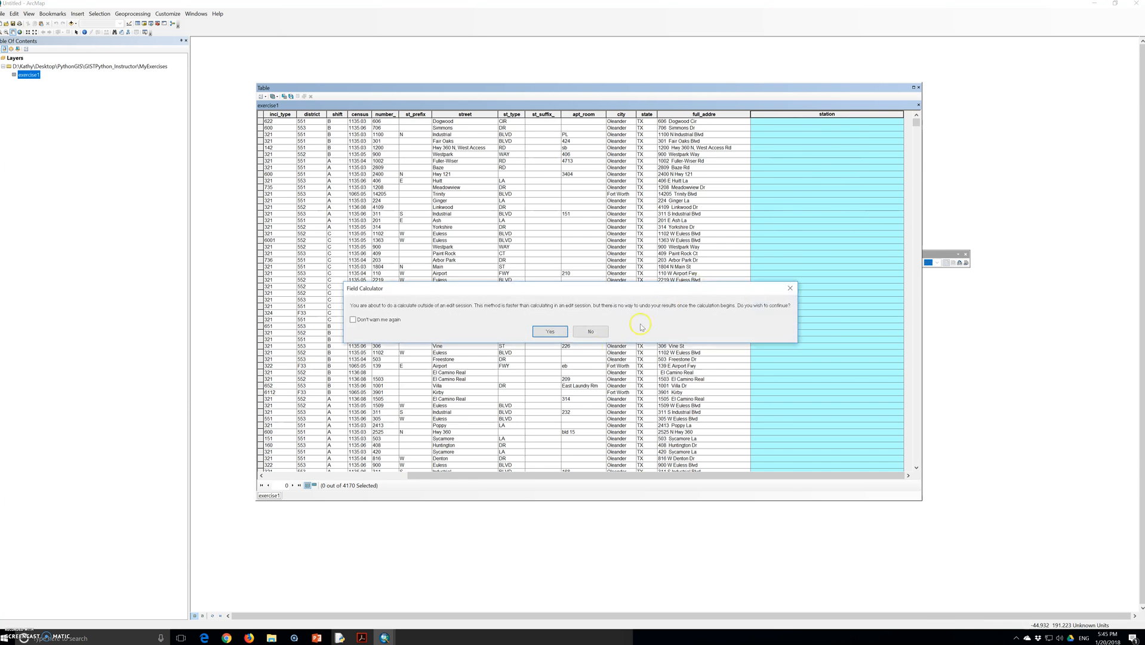
pyautogui.click(550, 332)
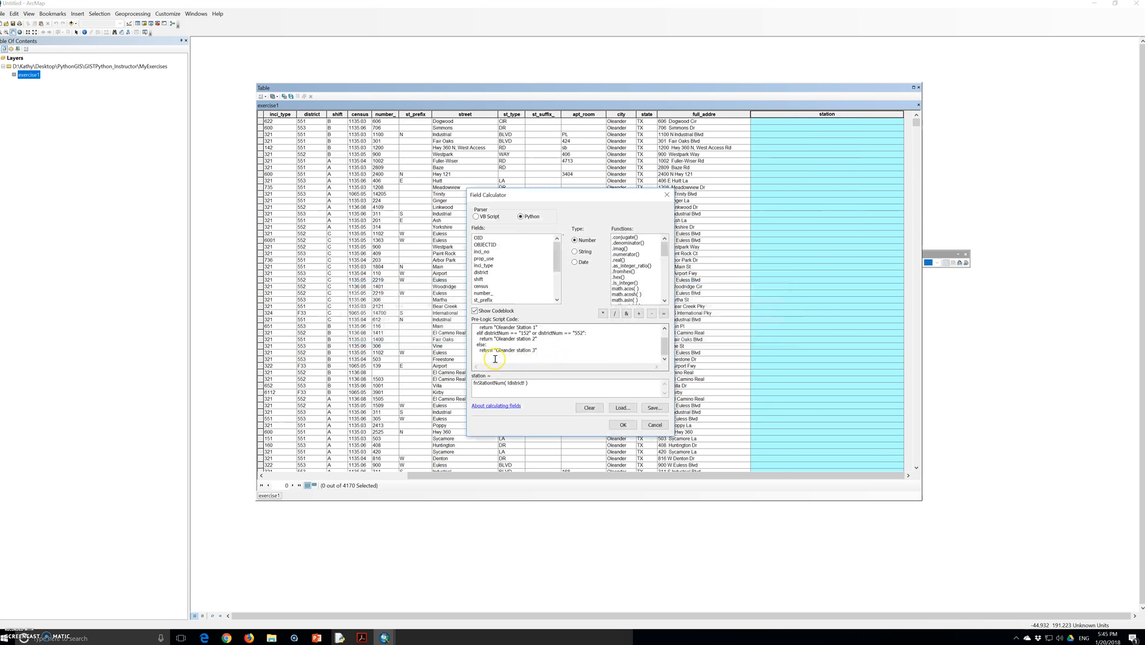
pyautogui.moveTo(547, 354); pyautogui.dragTo(467, 315)
pyautogui.hotkey('ctrl', 'c')
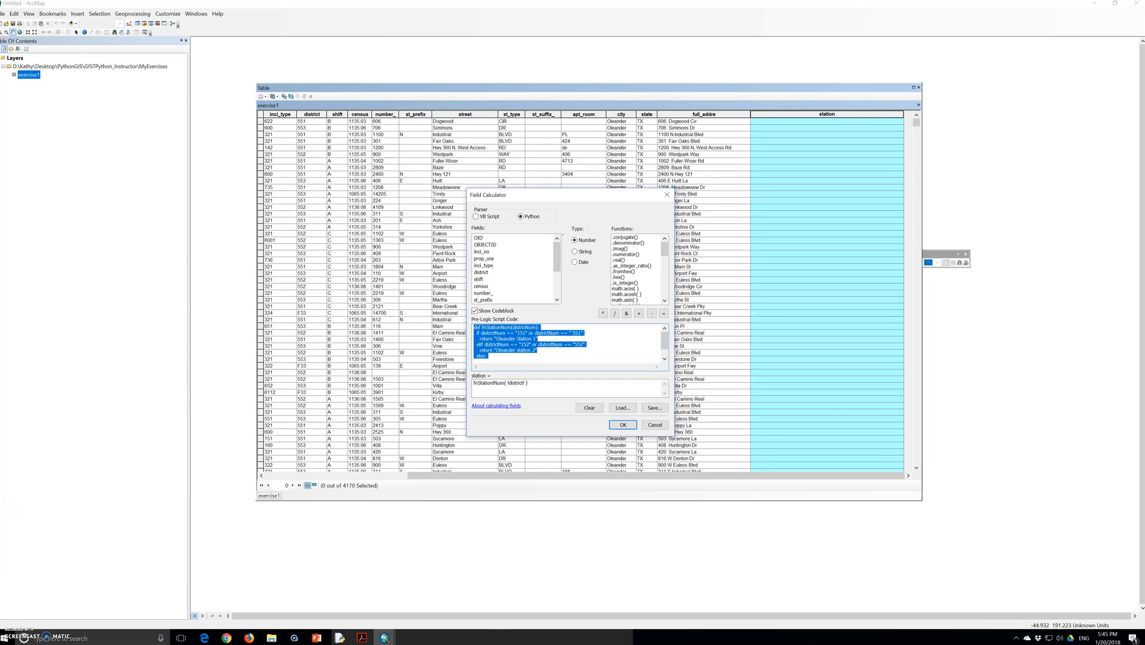
pyautogui.click(339, 637)
pyautogui.click(415, 600)
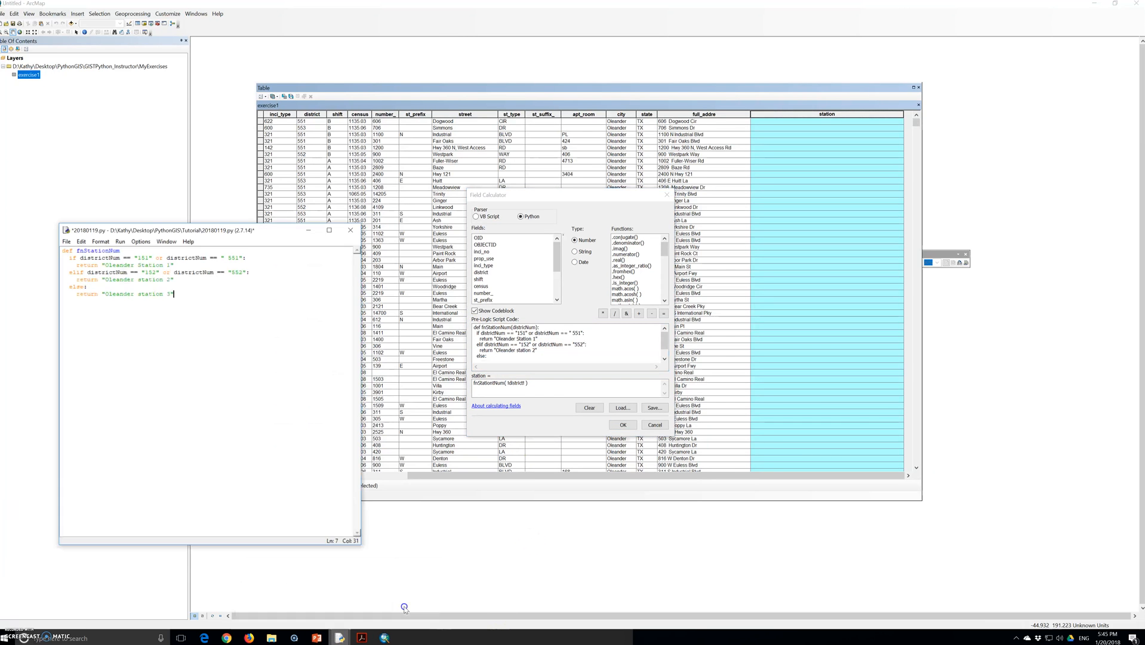
pyautogui.moveTo(307, 301); pyautogui.dragTo(67, 257)
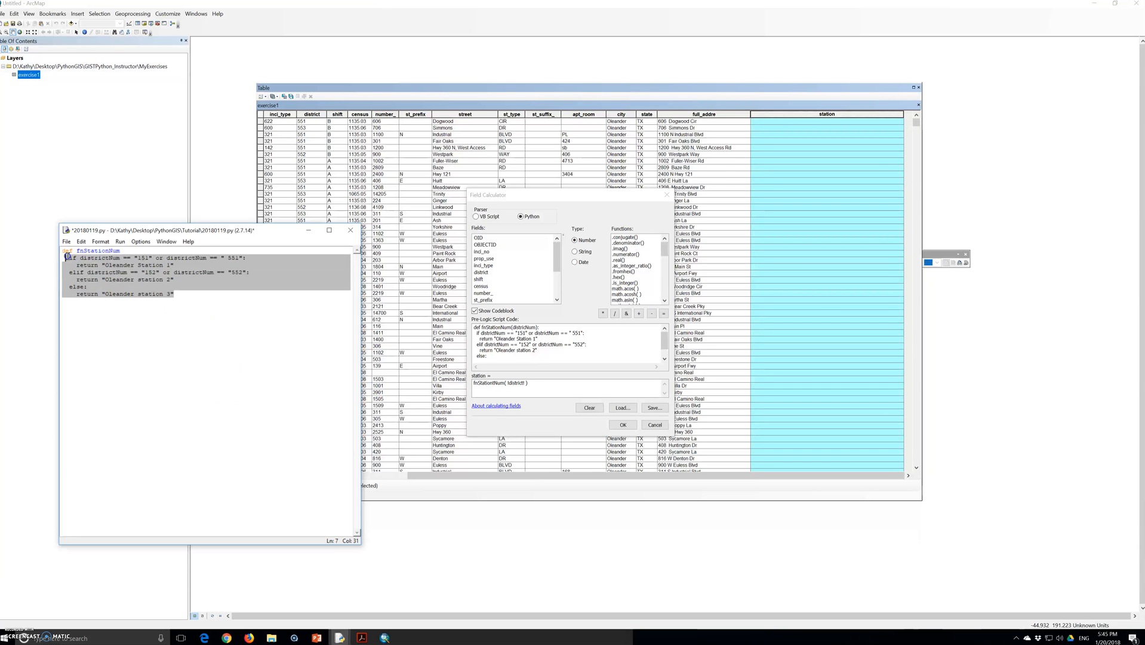
pyautogui.click(176, 295)
pyautogui.moveTo(176, 294); pyautogui.dragTo(39, 243)
pyautogui.hotkey('ctrl', 'v')
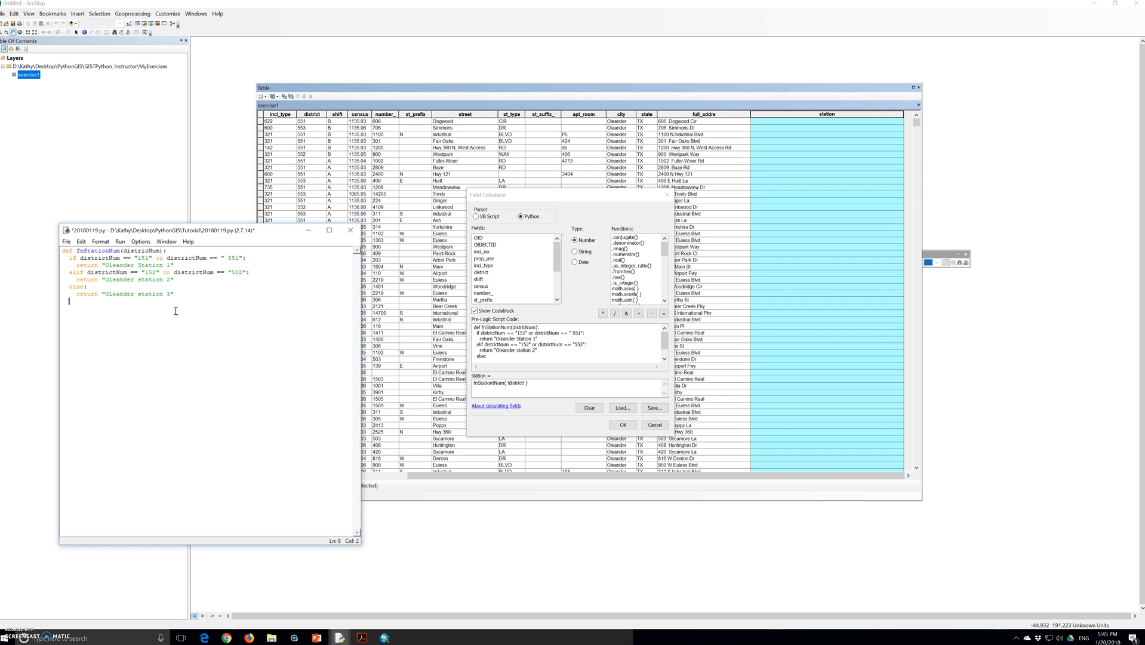
# Step: Try the station field calculation in ArcMap again and review the function code in 20180119.py
pyautogui.click(149, 251)
pyautogui.click(526, 327)
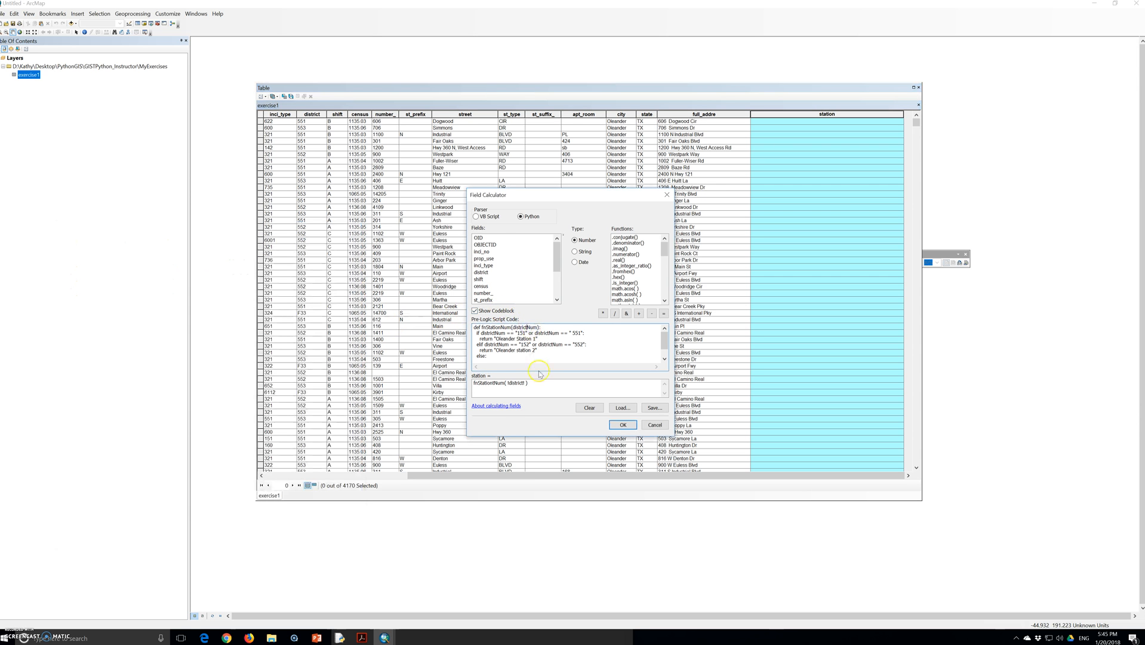
pyautogui.click(623, 425)
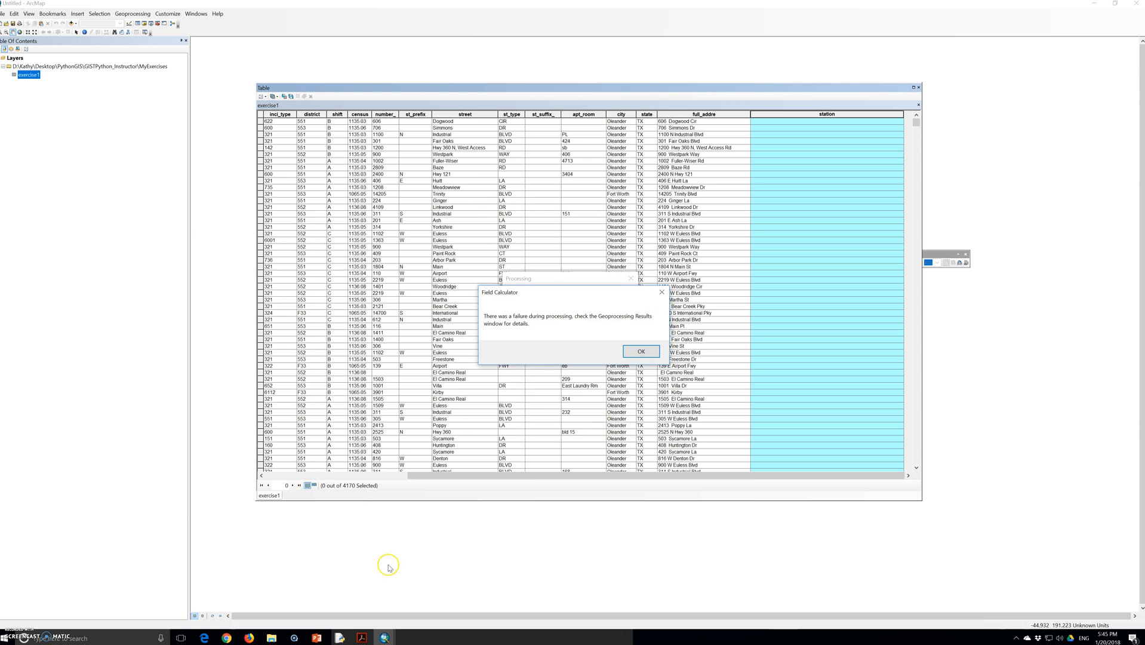
pyautogui.click(339, 638)
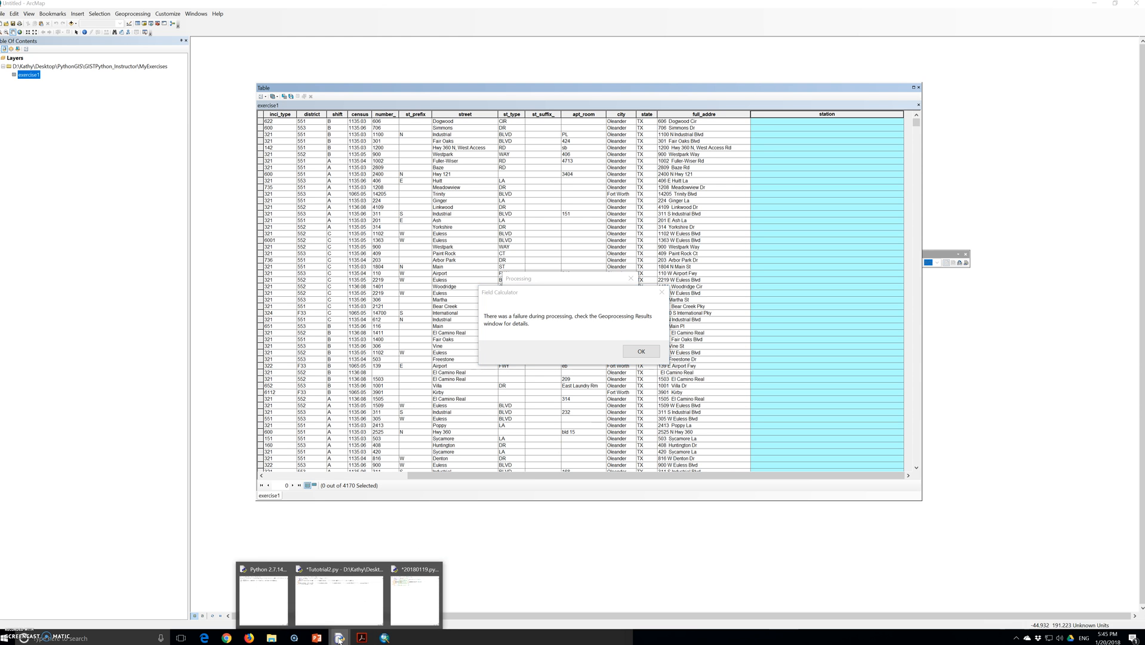
pyautogui.click(401, 606)
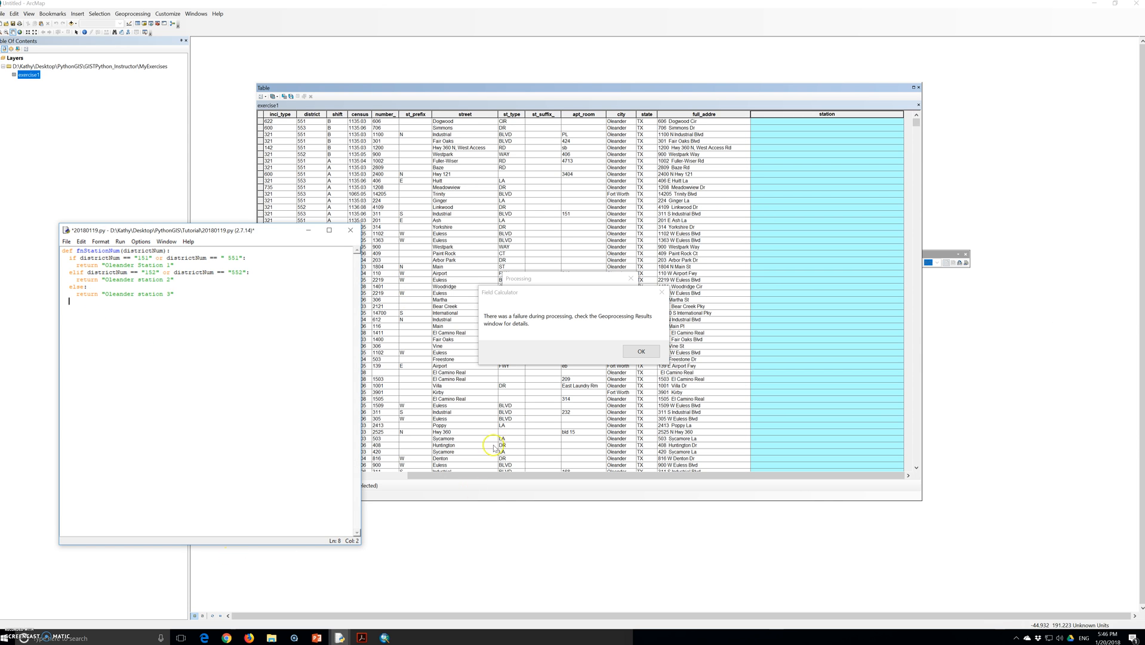
pyautogui.click(636, 353)
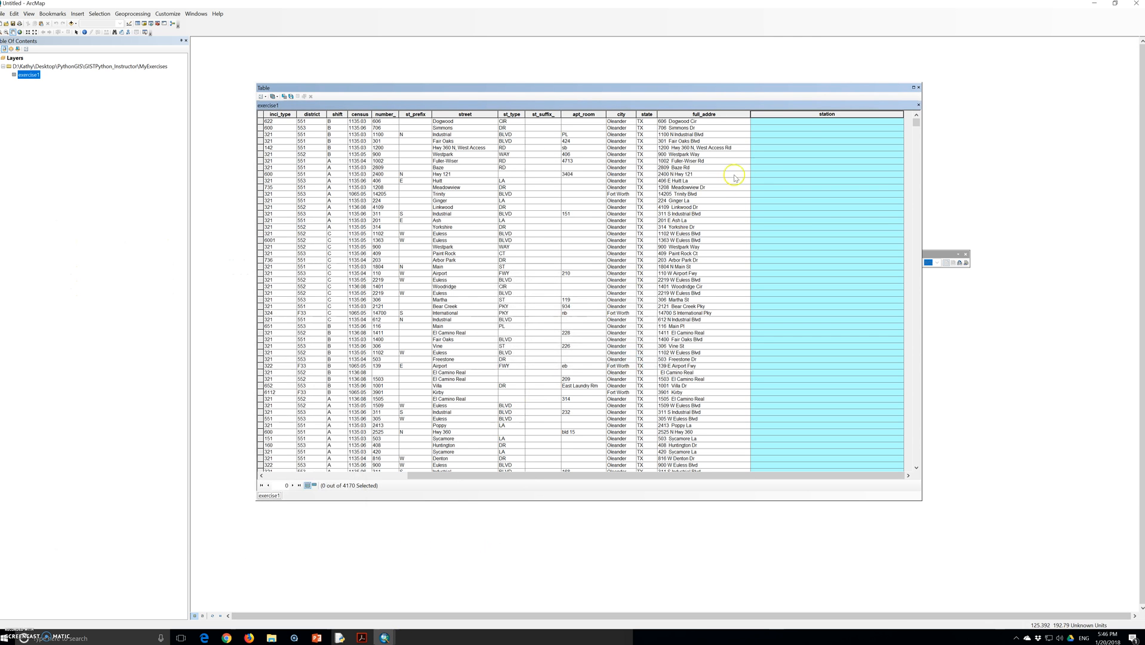
# Step: Open the Field Calculator for the station field of the exercise1 table
pyautogui.rightClick(811, 114)
pyautogui.click(829, 166)
pyautogui.click(547, 332)
pyautogui.click(577, 353)
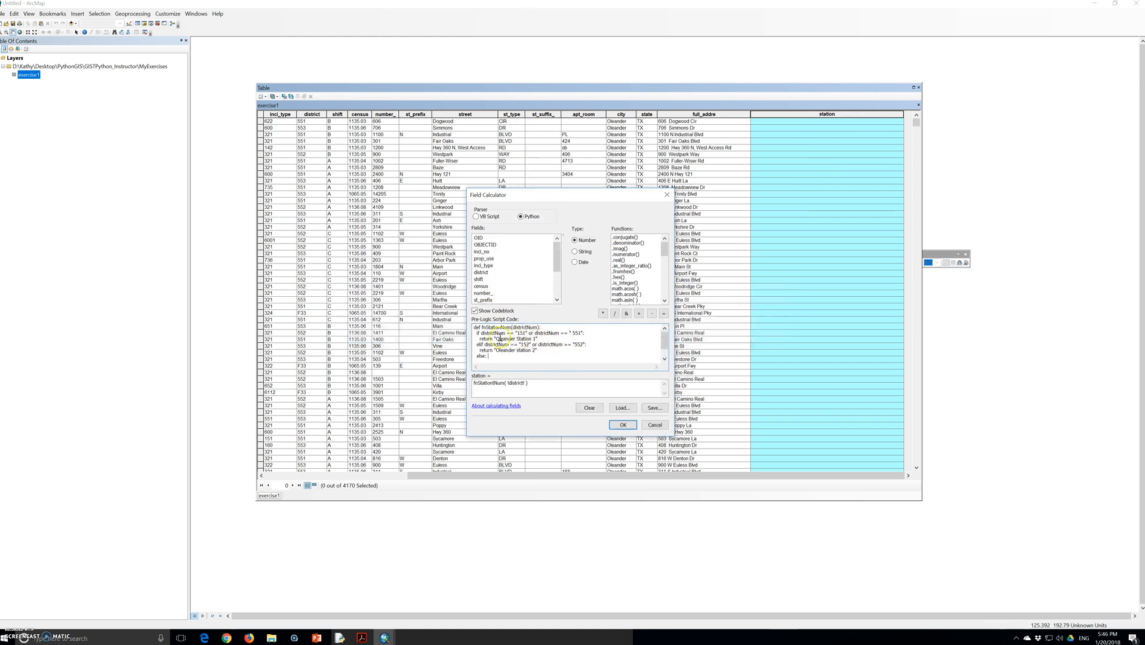
# Step: Check the if and elif conditions in the pre-logic script code and try the station calculation
pyautogui.moveTo(485, 333); pyautogui.dragTo(492, 330)
pyautogui.click(511, 344)
pyautogui.click(553, 347)
pyautogui.click(625, 429)
pyautogui.click(614, 348)
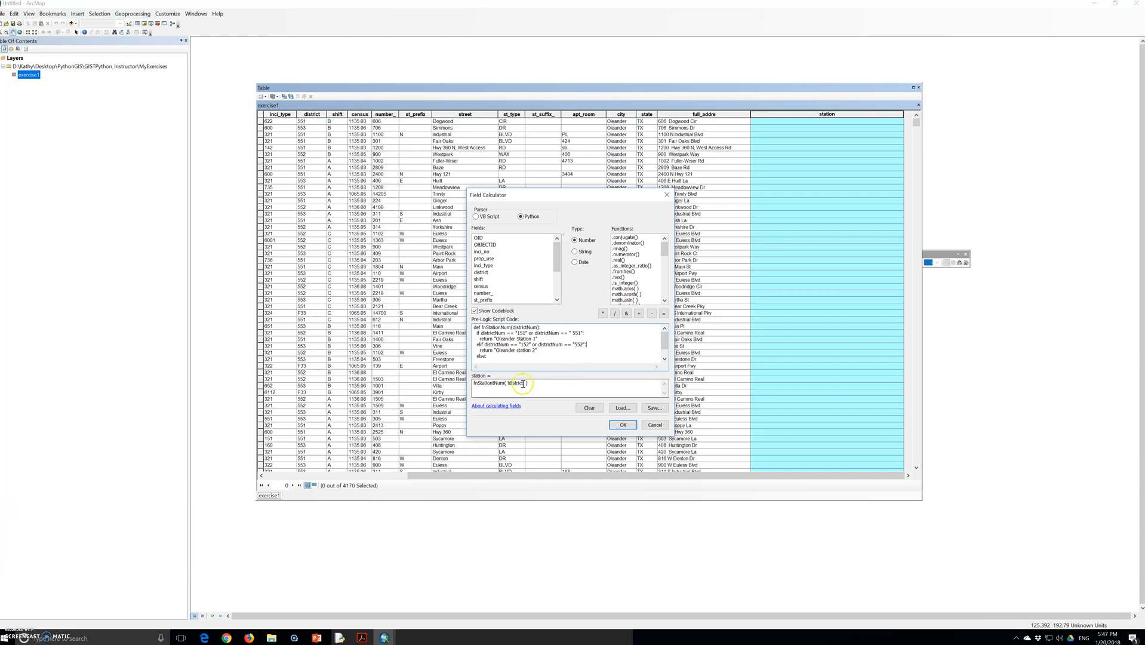
# Step: Review the pre-logic code through its else branch, check the def line, and retry the station calculation
pyautogui.scroll(-1, 492, 360)
pyautogui.click(500, 356)
pyautogui.scroll(-1, 501, 356)
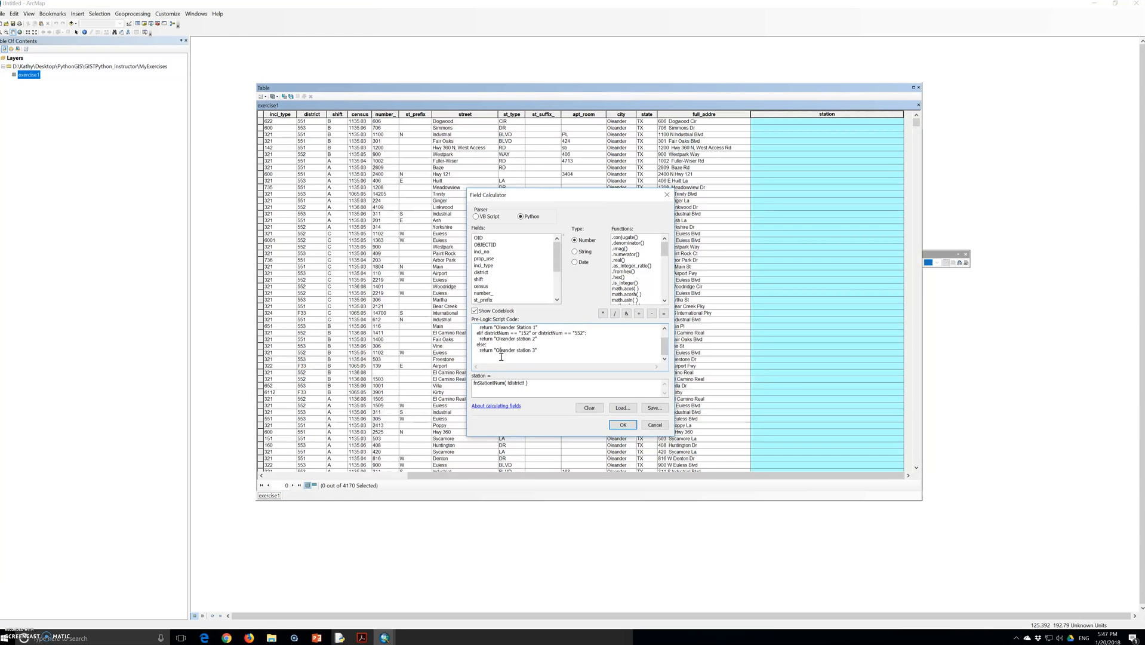
pyautogui.scroll(2, 501, 356)
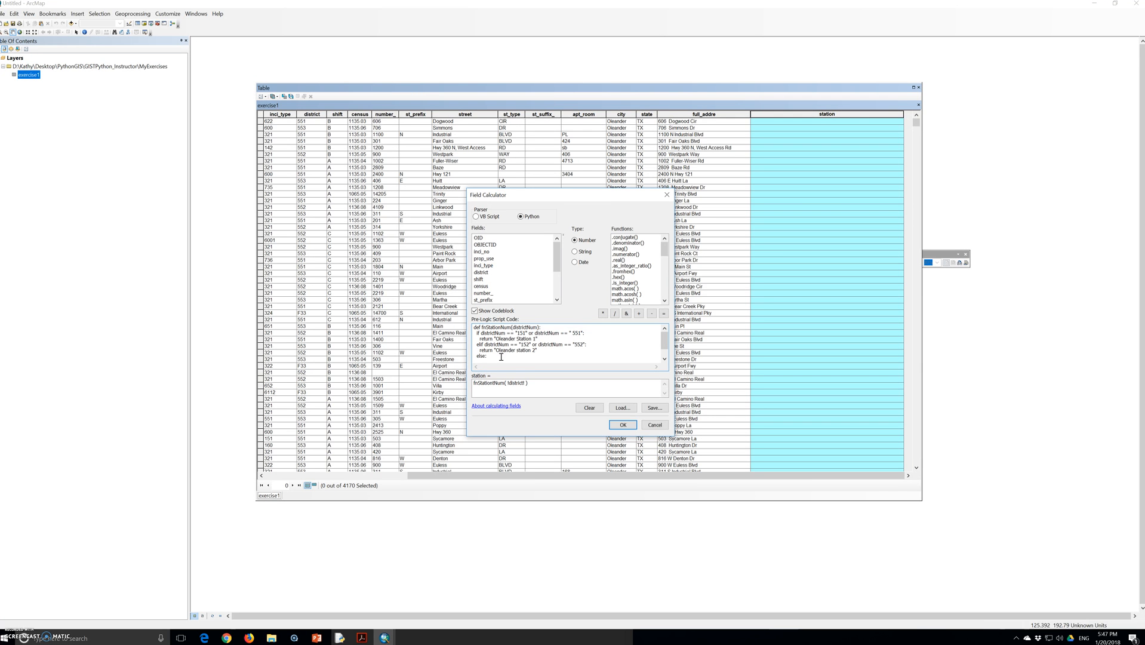
pyautogui.click(554, 326)
pyautogui.click(530, 328)
pyautogui.click(622, 426)
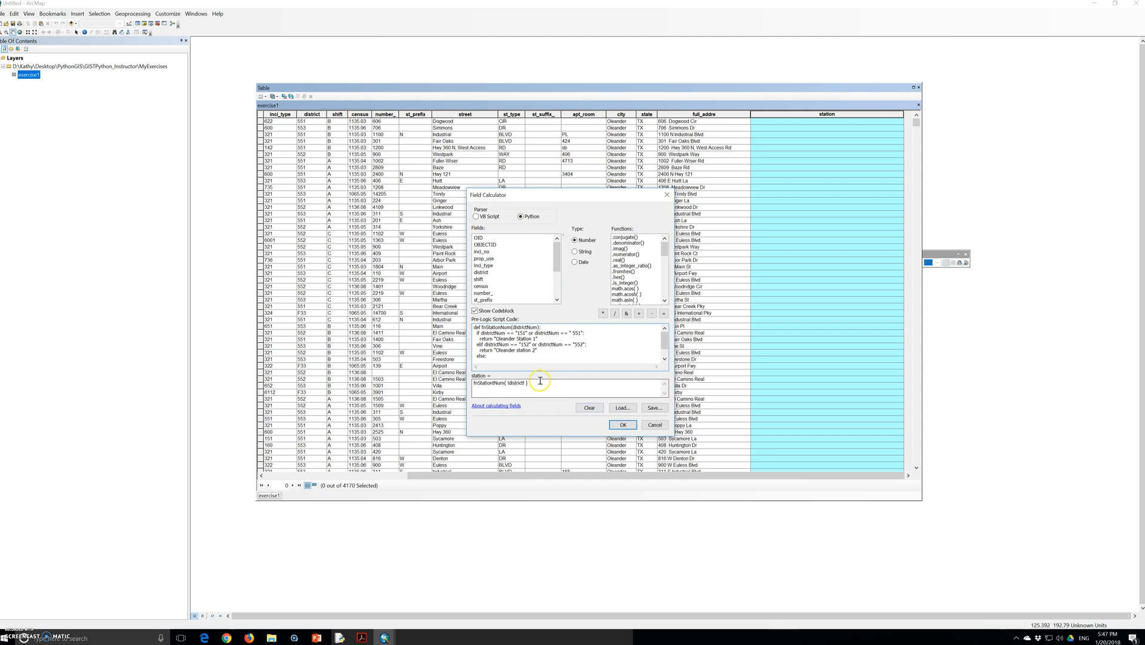
# Step: Delete the extra t in the station expression's function name so it calls fnStationNum, and run the calculation
pyautogui.click(480, 386)
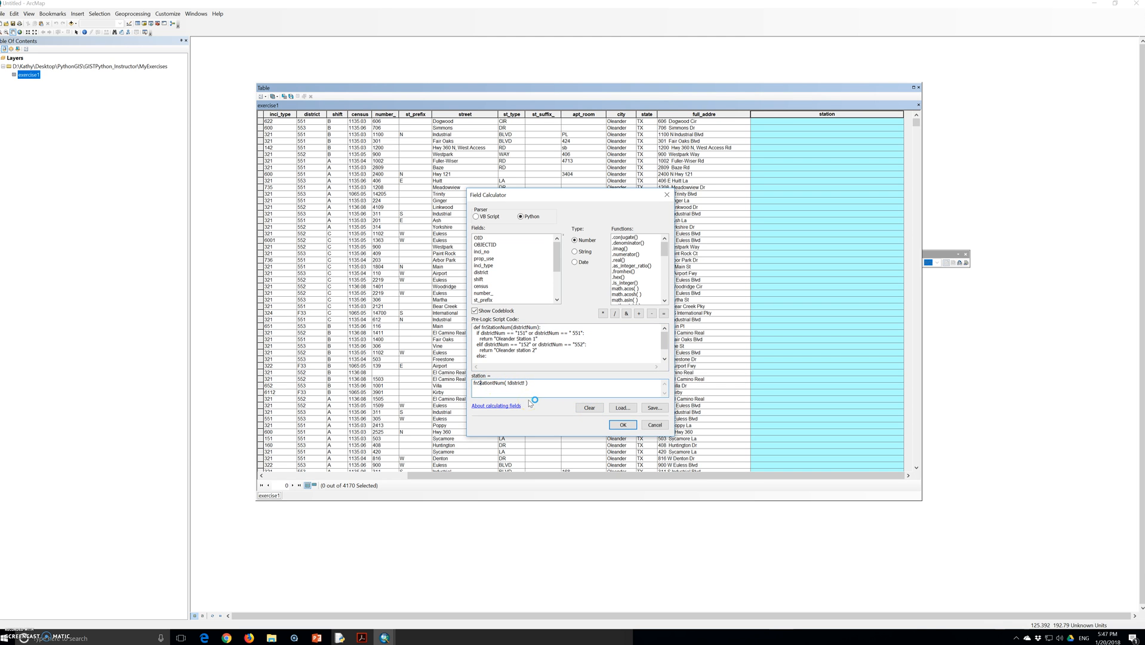
pyautogui.press('Right')
pyautogui.press('Right')
pyautogui.press('Right')
pyautogui.press('Right')
pyautogui.press('Right')
pyautogui.press('Right')
pyautogui.press('Delete')
pyautogui.click(628, 425)
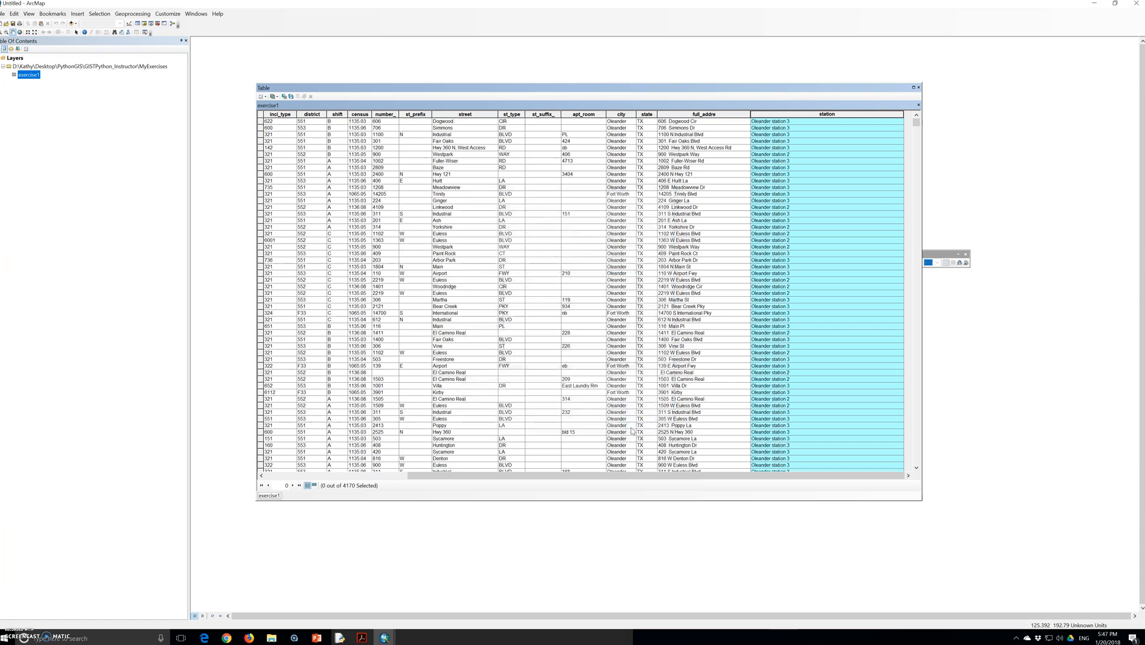
# Step: Examine the calculated station values against the districts throughout the exercise1 table
pyautogui.click(818, 259)
pyautogui.scroll(-6, 819, 266)
pyautogui.scroll(6, 818, 266)
pyautogui.scroll(-20, 818, 266)
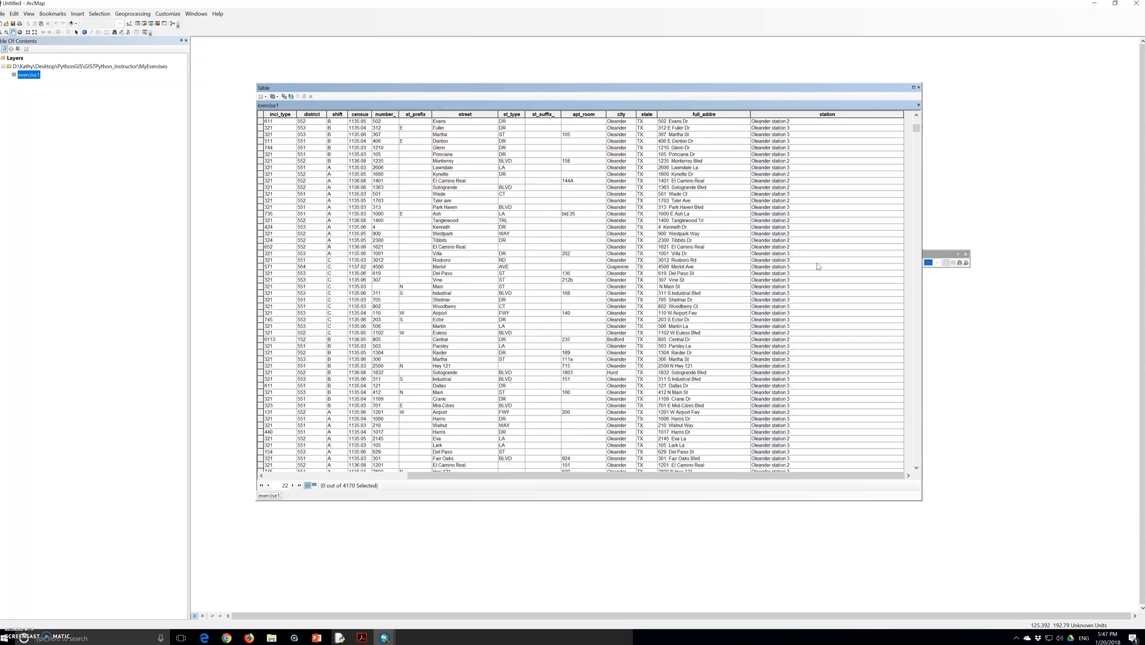
pyautogui.scroll(-8, 816, 266)
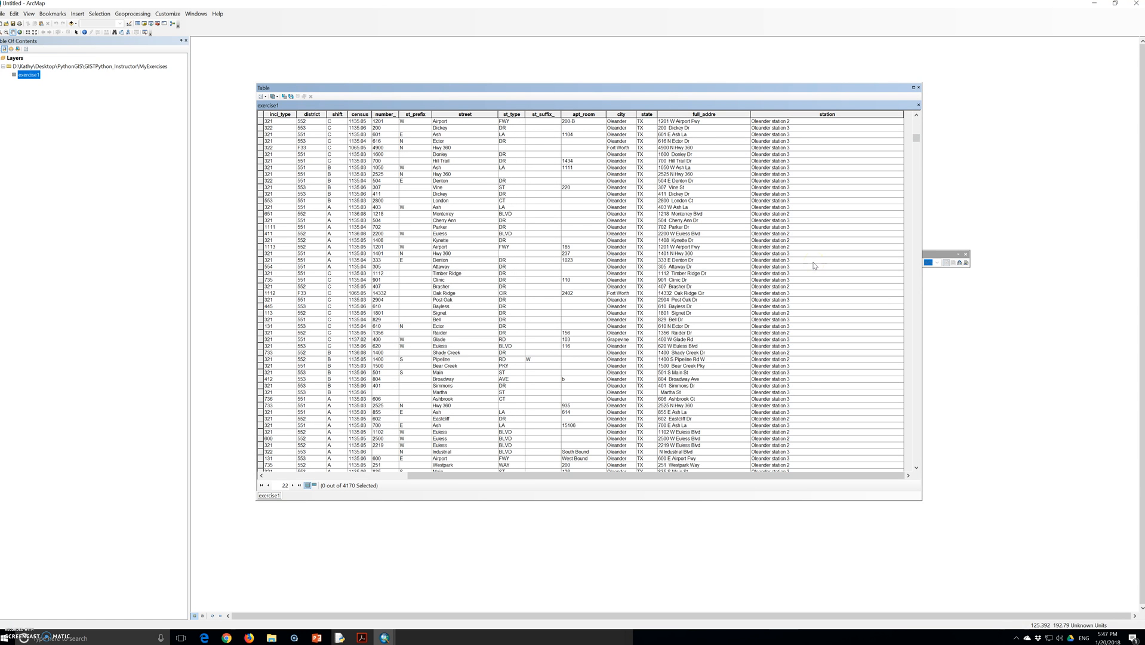
# Step: Switch to 20180119.py in IDLE, place its window over the attribute table, and highlight the function name in the def line
pyautogui.moveTo(338, 638)
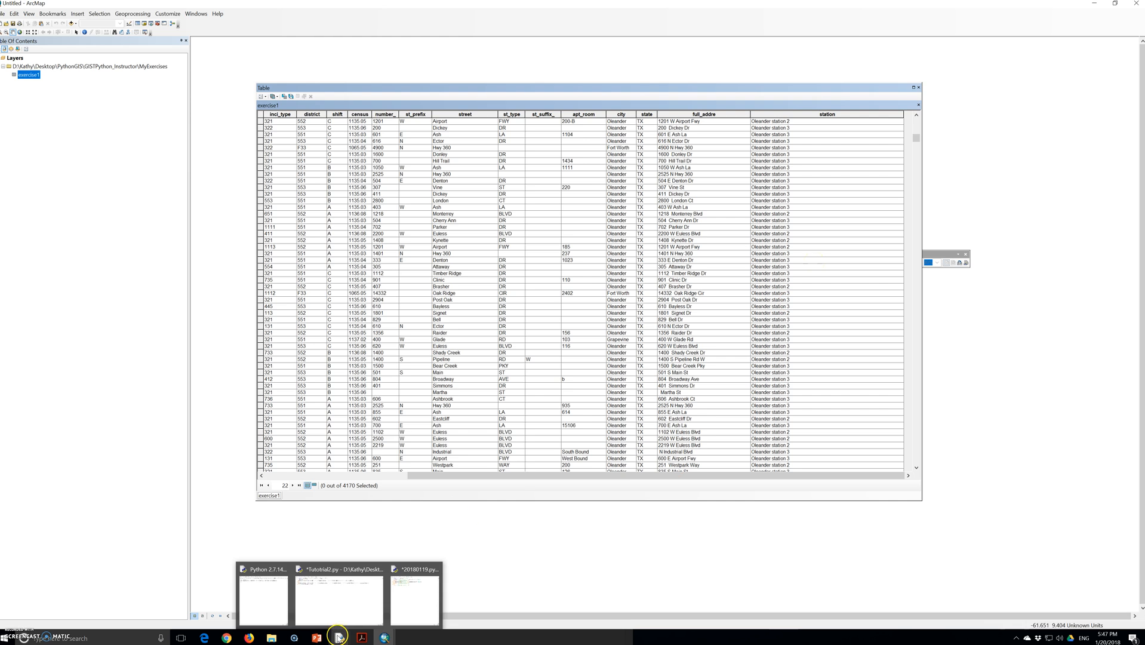
pyautogui.click(266, 600)
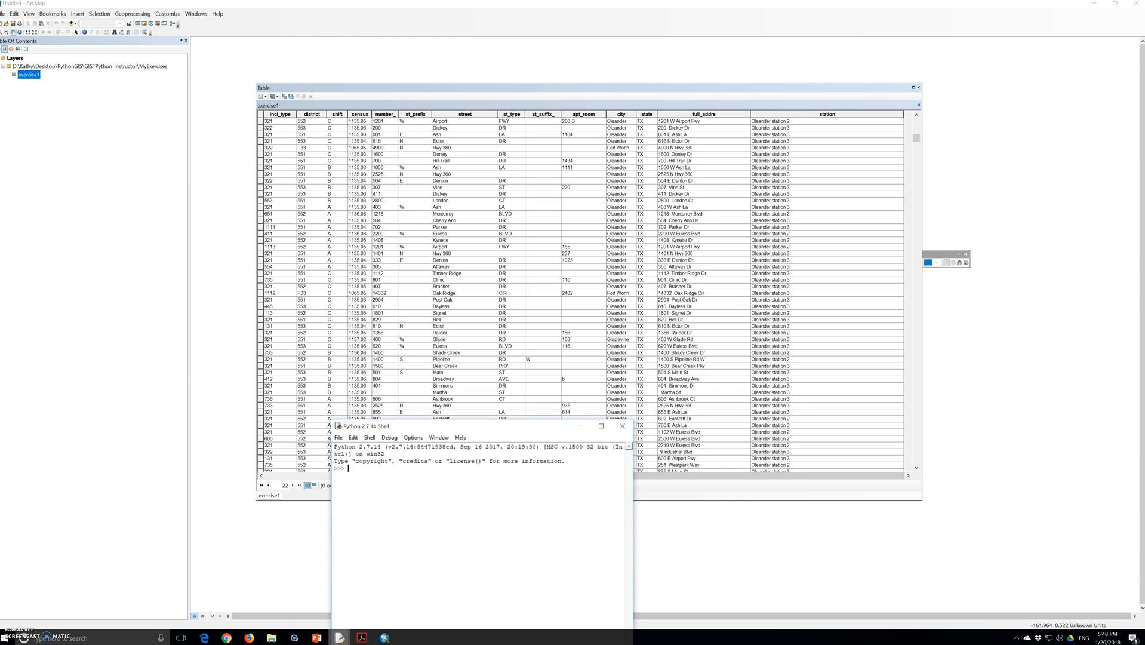
pyautogui.moveTo(339, 638)
pyautogui.click(392, 607)
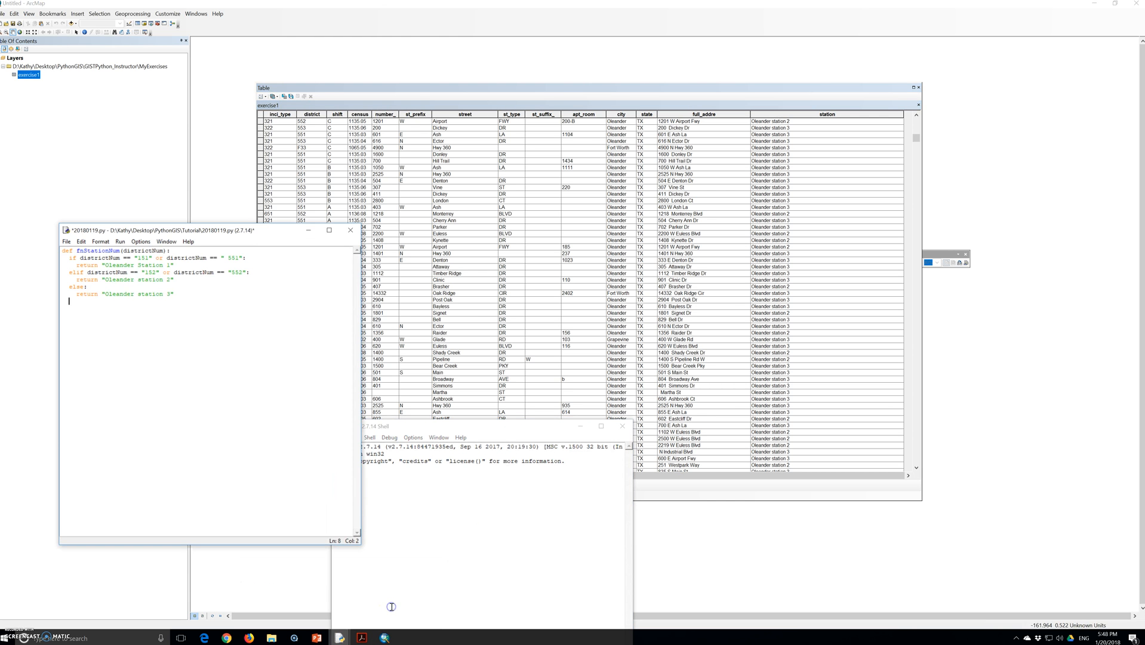
pyautogui.moveTo(81, 315); pyautogui.dragTo(51, 250)
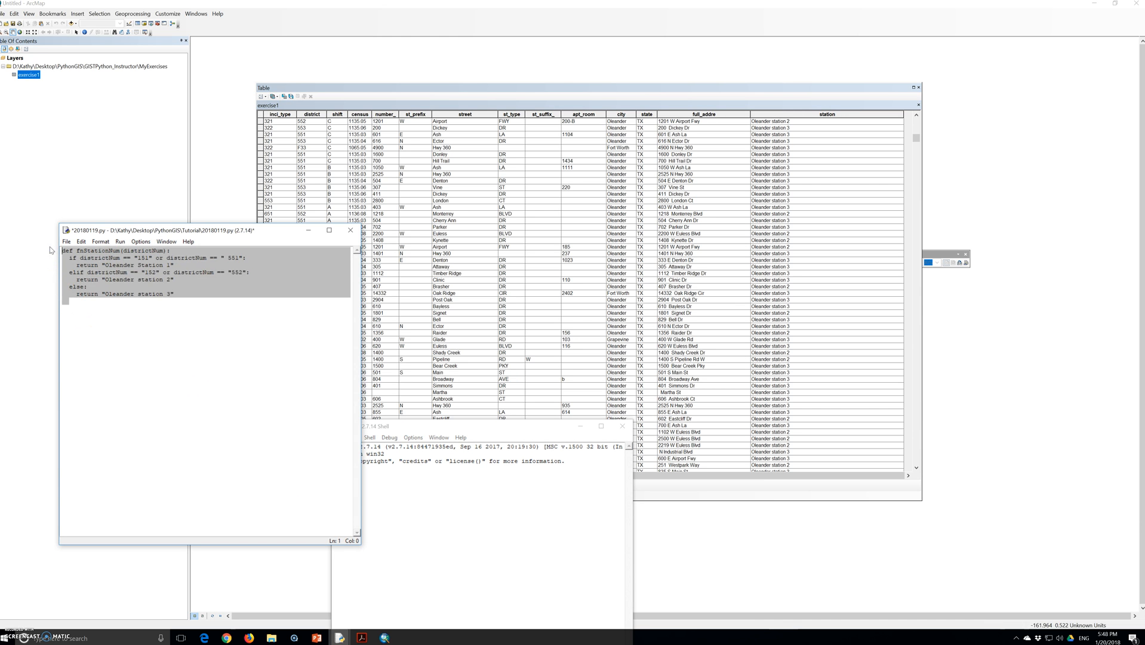
pyautogui.moveTo(134, 231); pyautogui.dragTo(344, 236)
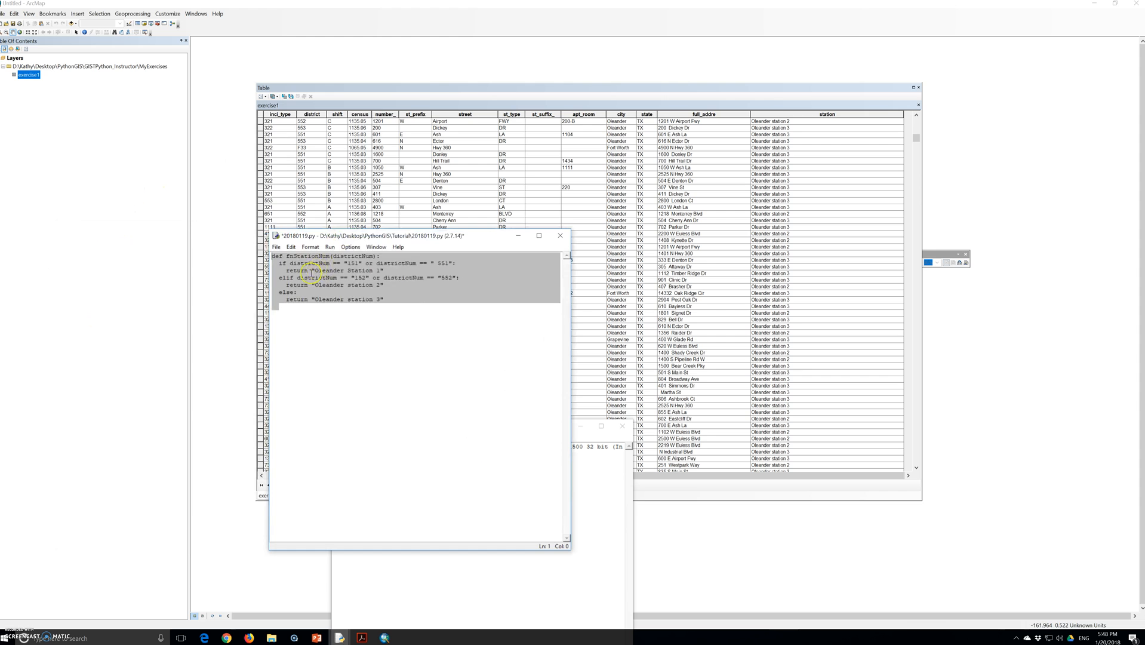
pyautogui.click(326, 263)
pyautogui.moveTo(313, 256); pyautogui.dragTo(290, 256)
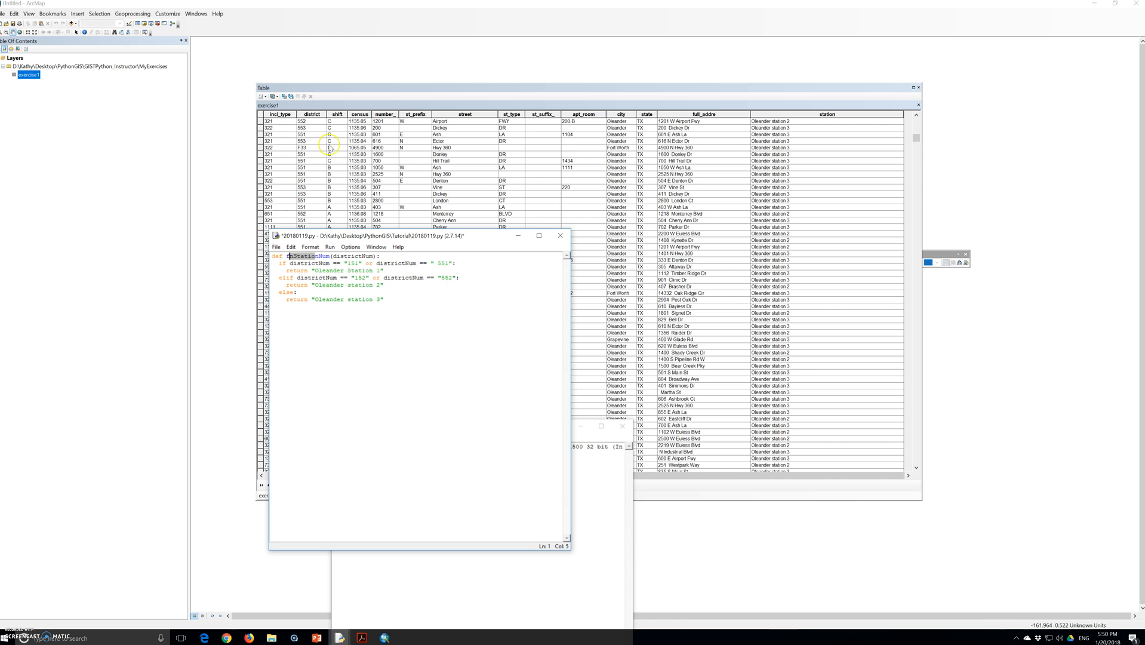
# Step: Switch to the Python.pptx presentation in PowerPoint and review the Python Comparison Operators slide
pyautogui.click(315, 638)
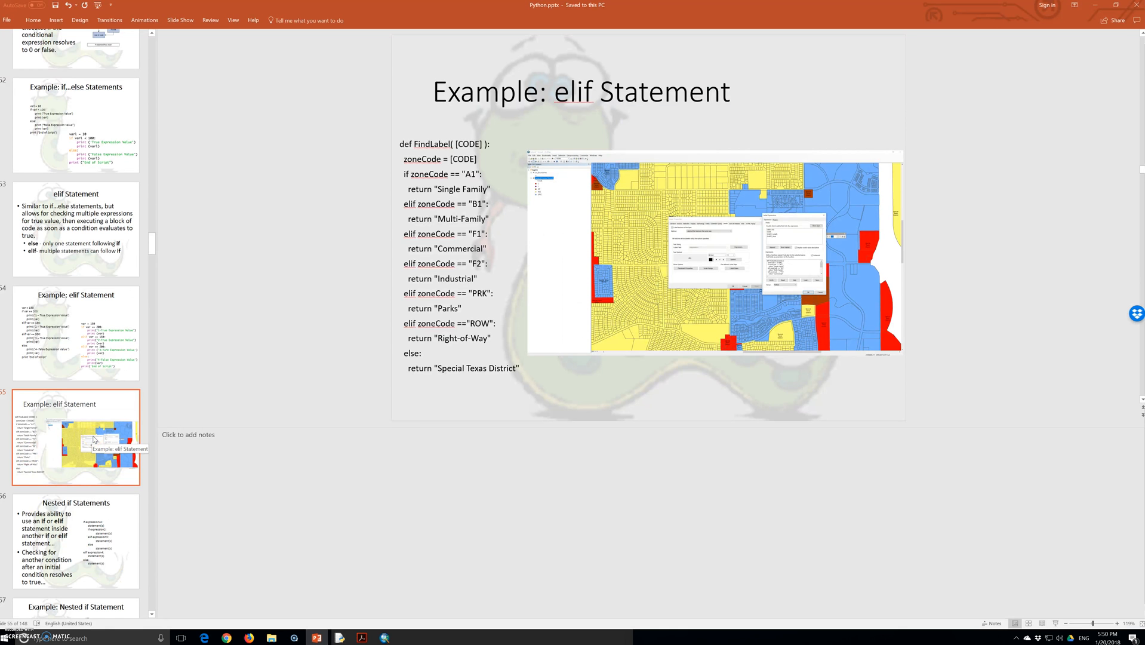
pyautogui.scroll(10, 93, 440)
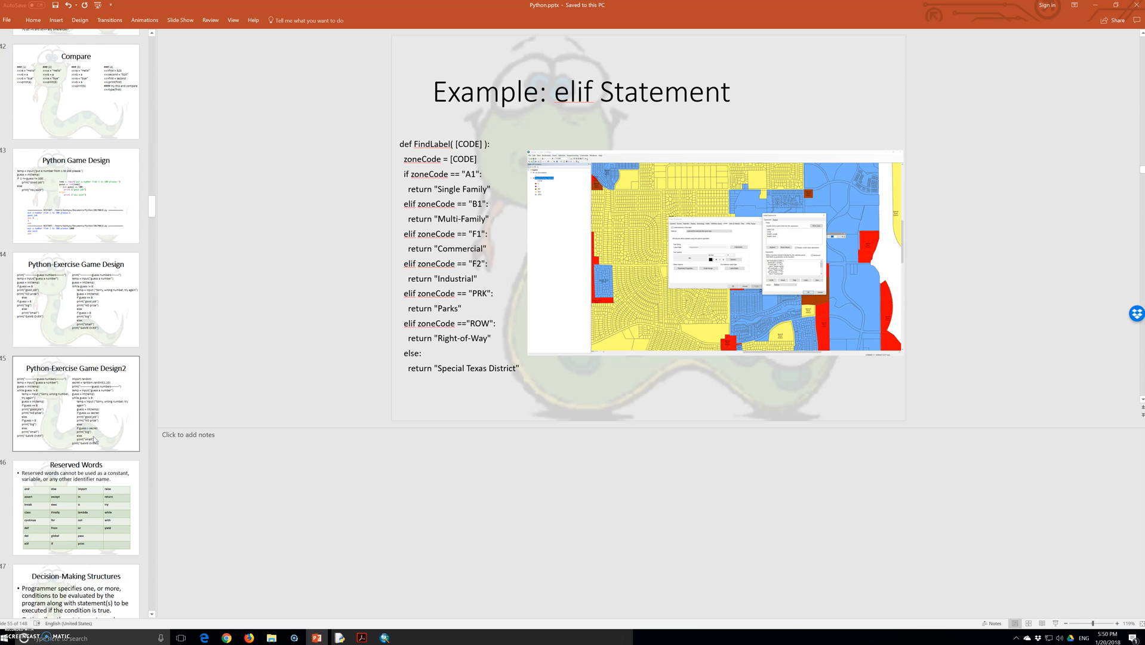
pyautogui.scroll(7, 94, 436)
pyautogui.scroll(-1, 94, 442)
pyautogui.click(91, 433)
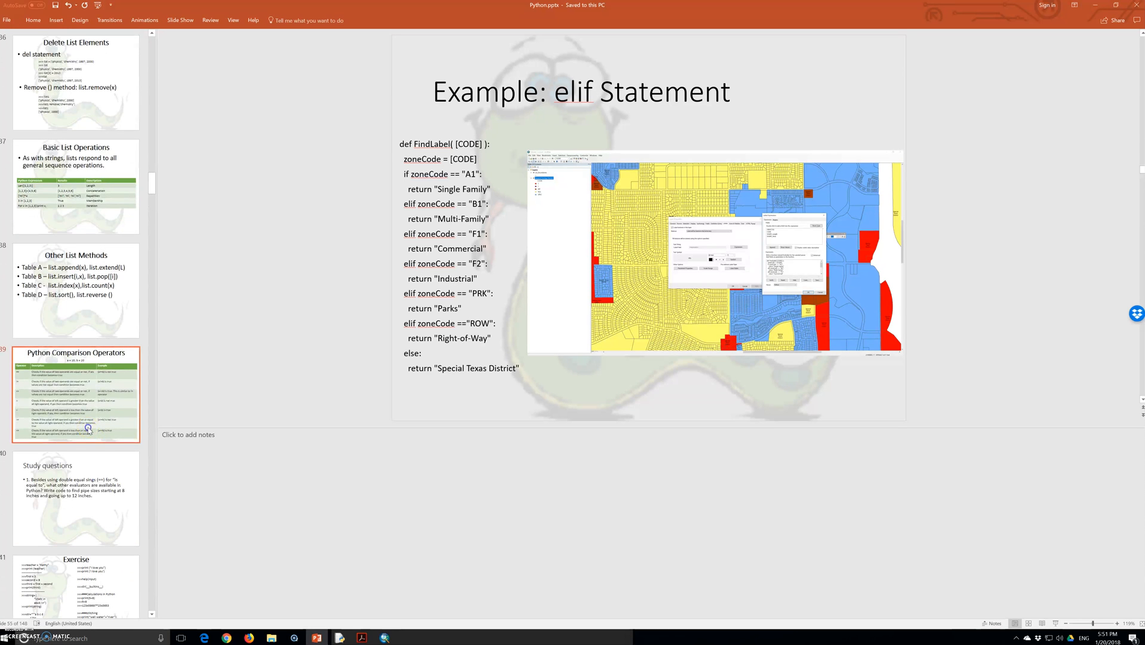
pyautogui.scroll(-2, 89, 430)
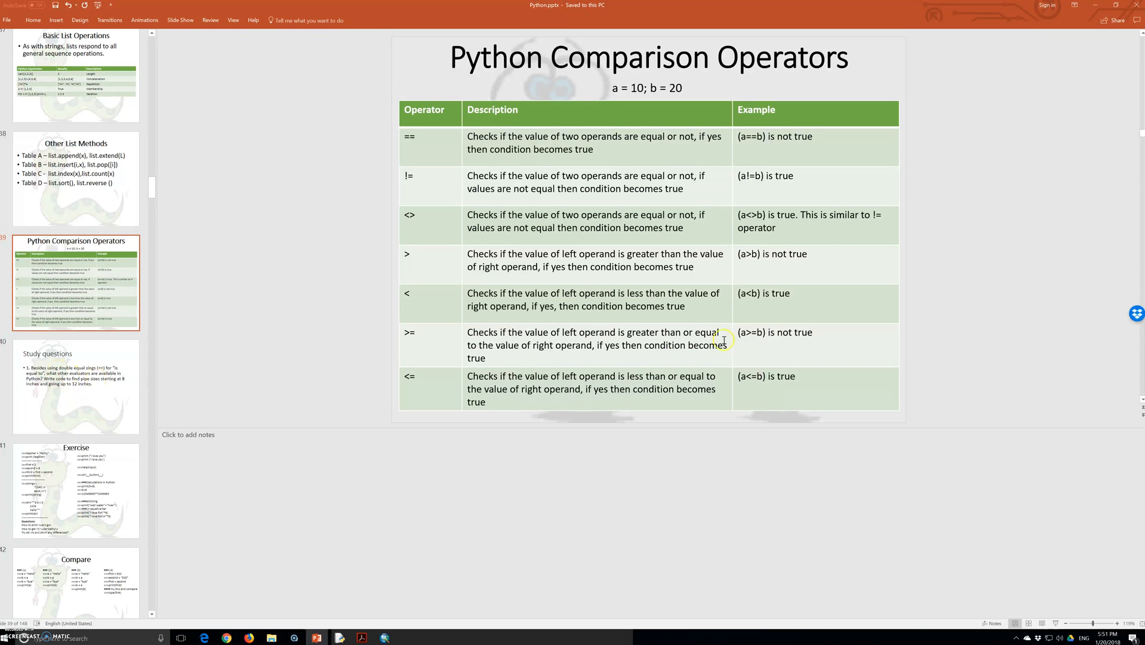
pyautogui.hotkey('alt', 'Tab')
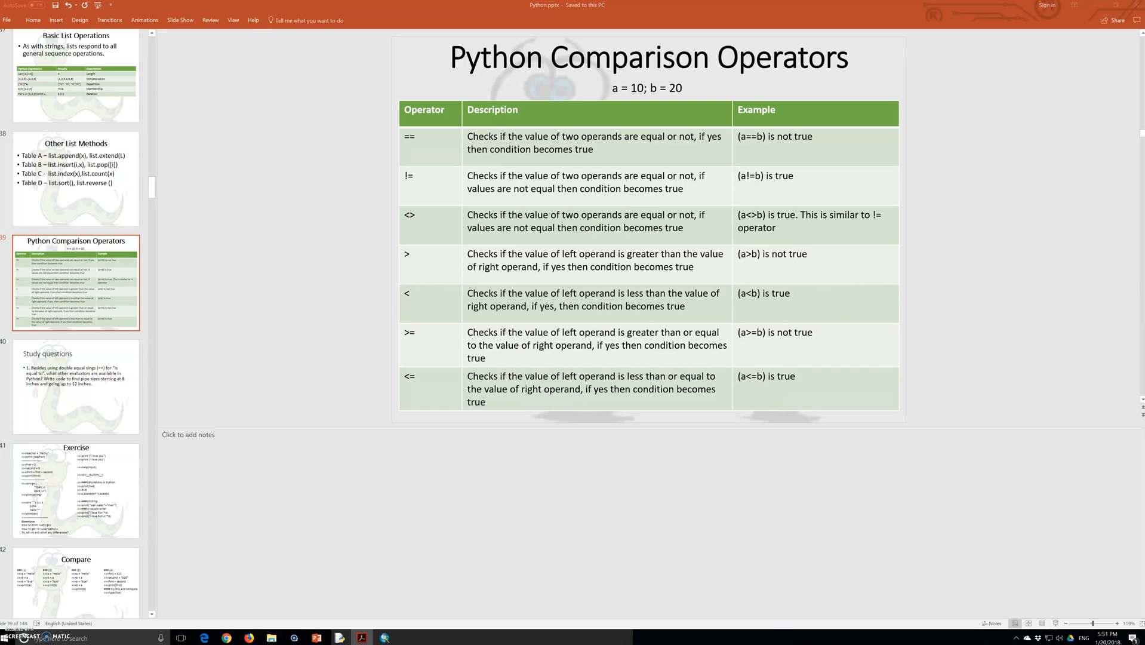